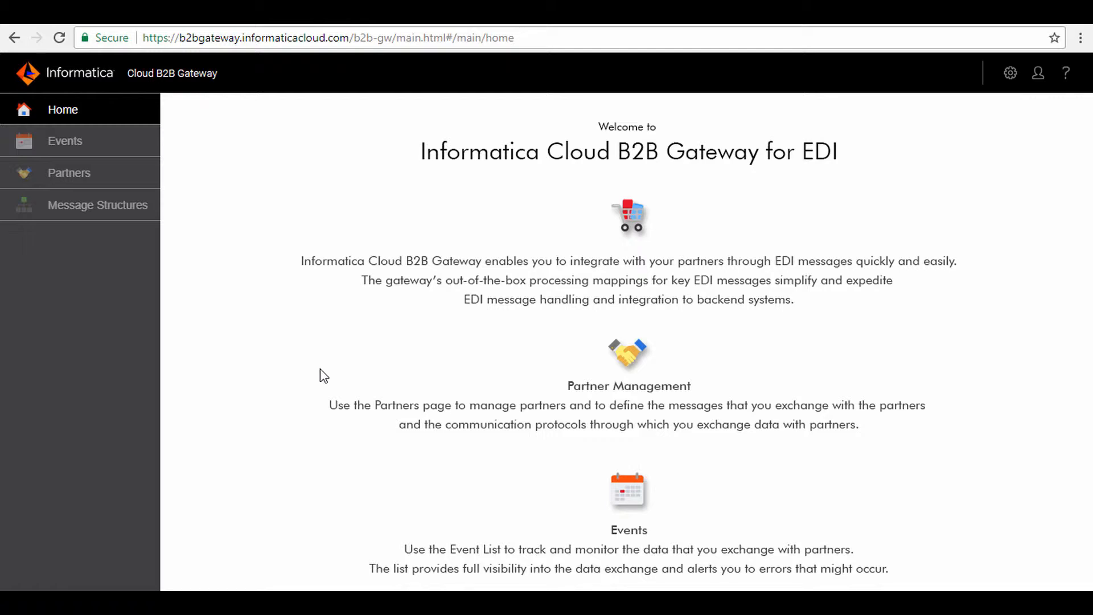
# Review the general details, messages, inbound and outbound settings of the Customer_Superstore partner.
pyautogui.click(87, 181)
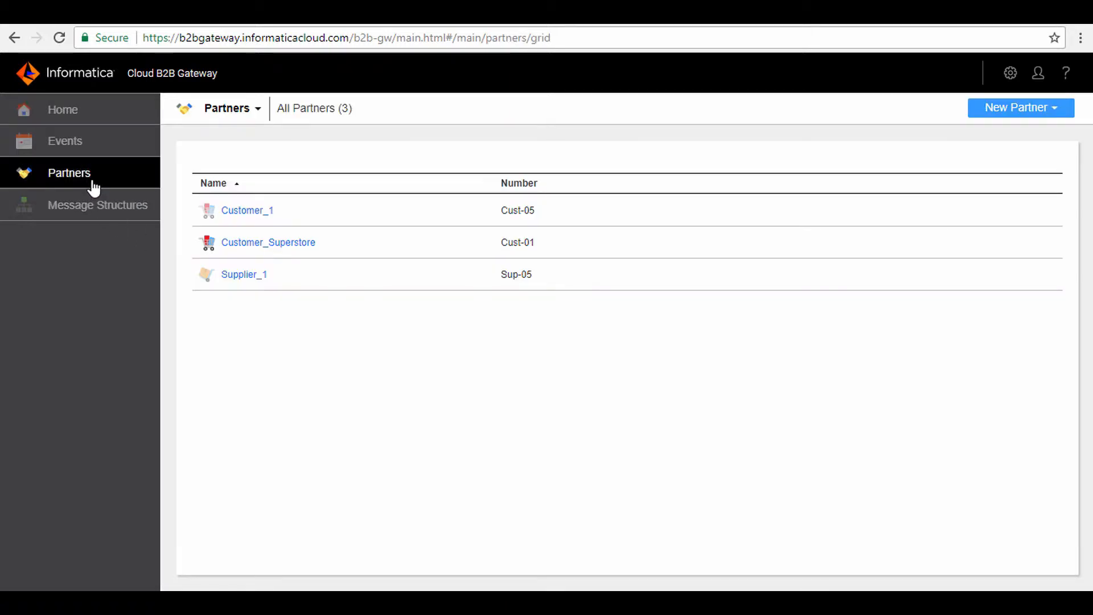
pyautogui.click(252, 244)
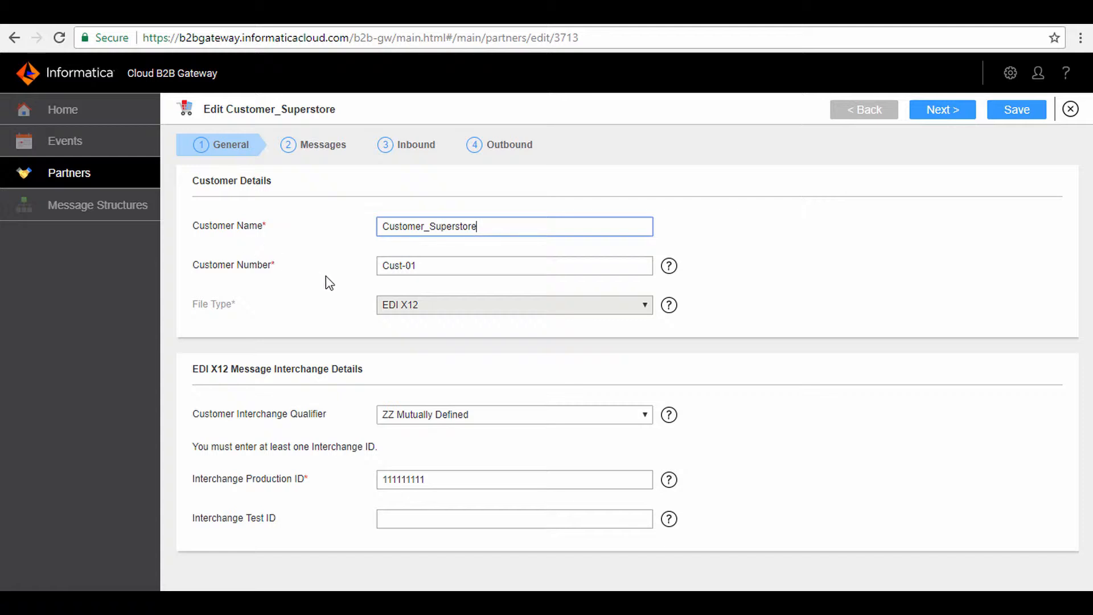
pyautogui.click(317, 151)
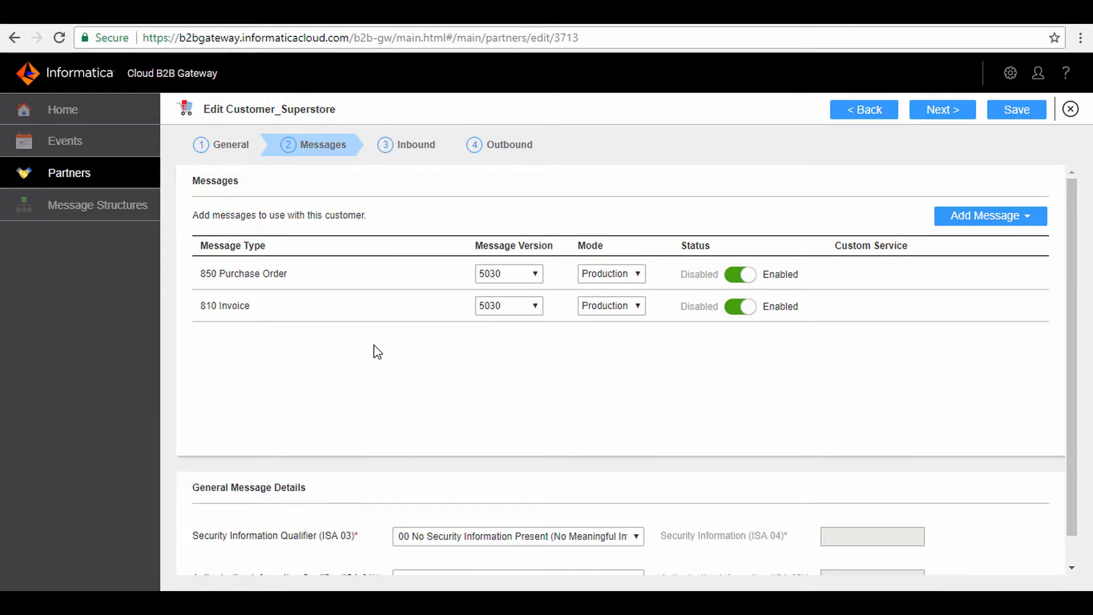
pyautogui.click(413, 149)
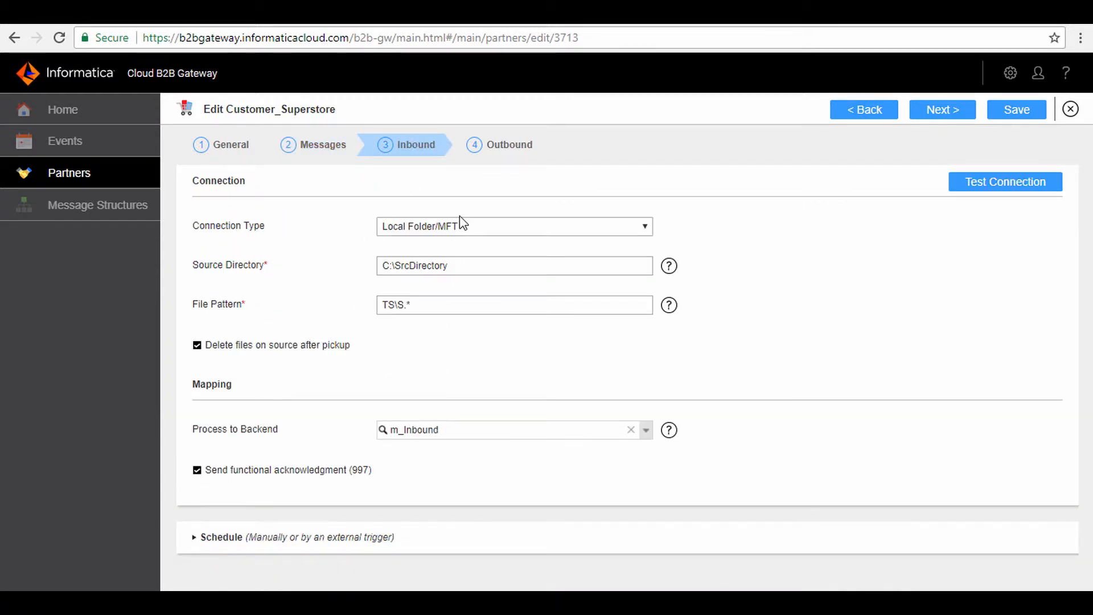
pyautogui.click(504, 153)
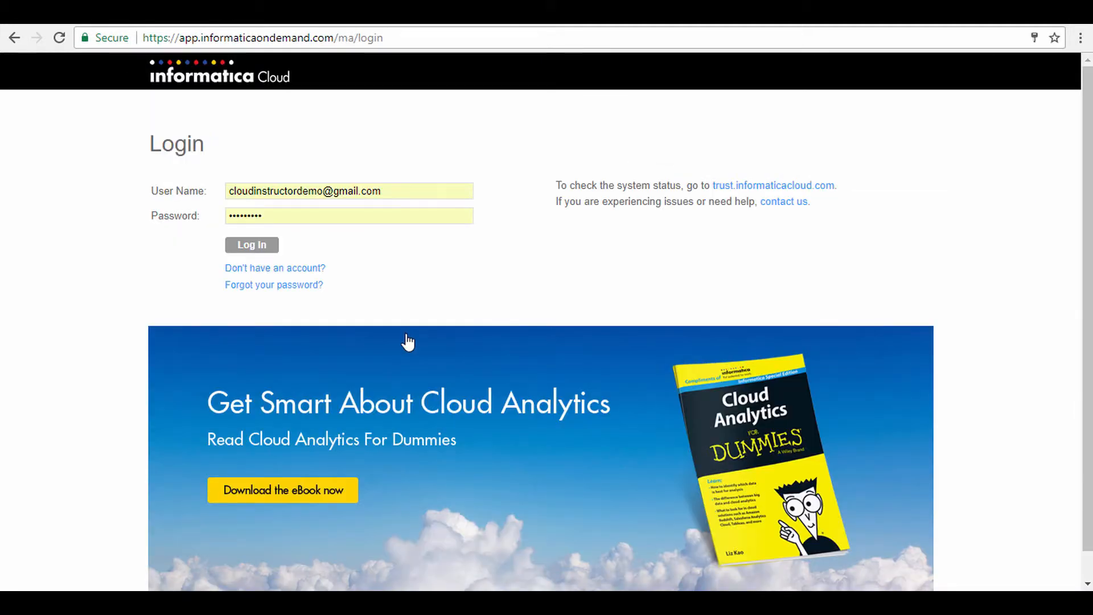
# Log in to Informatica Cloud with the prefilled credentials and open the list of mappings.
pyautogui.click(255, 246)
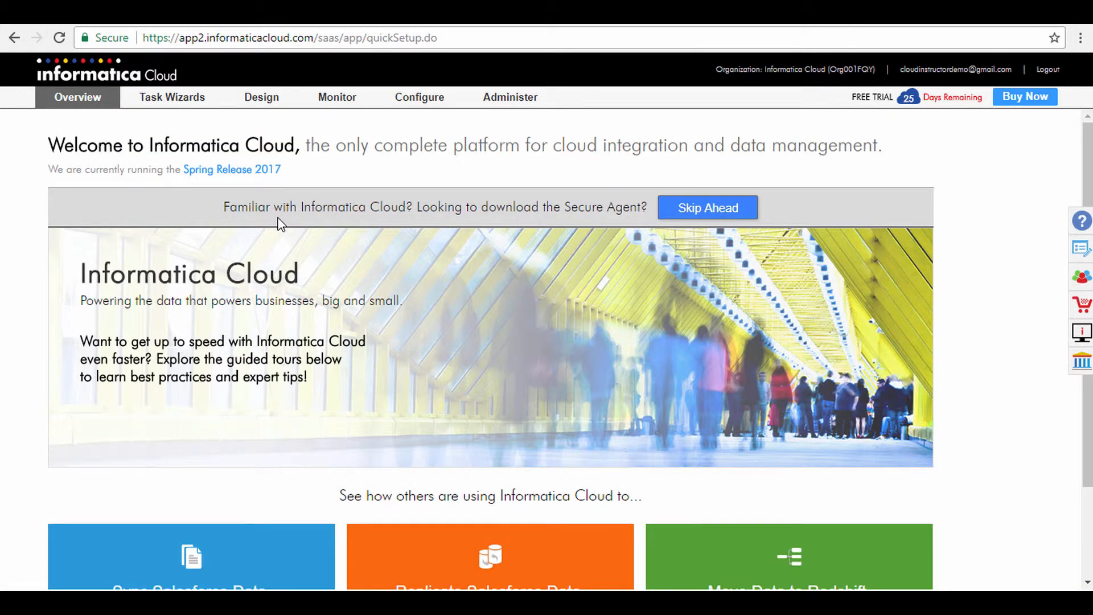
pyautogui.moveTo(262, 103)
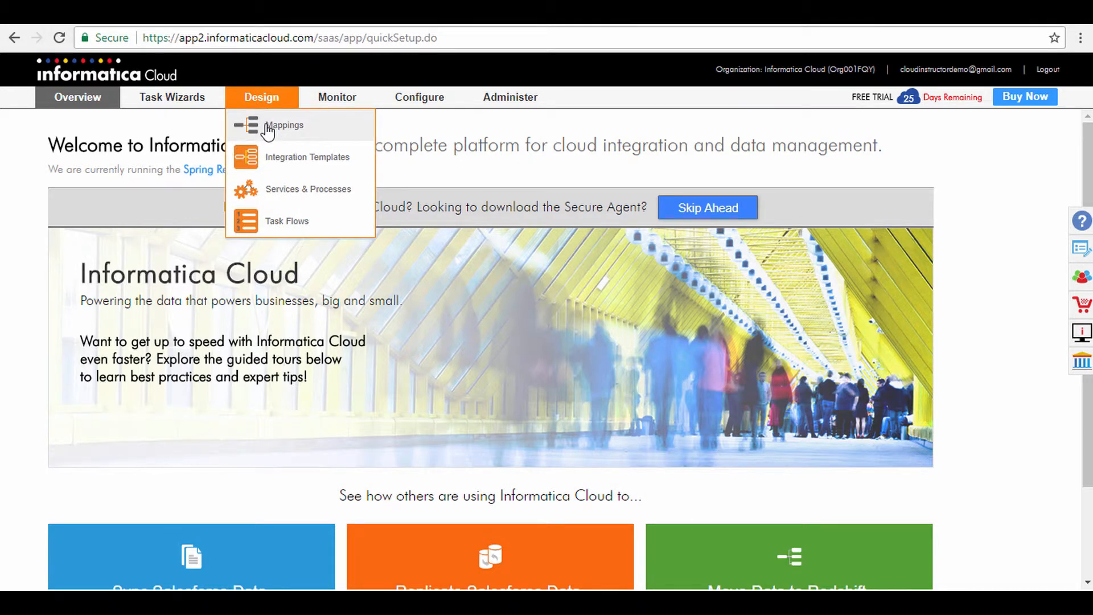
pyautogui.click(268, 127)
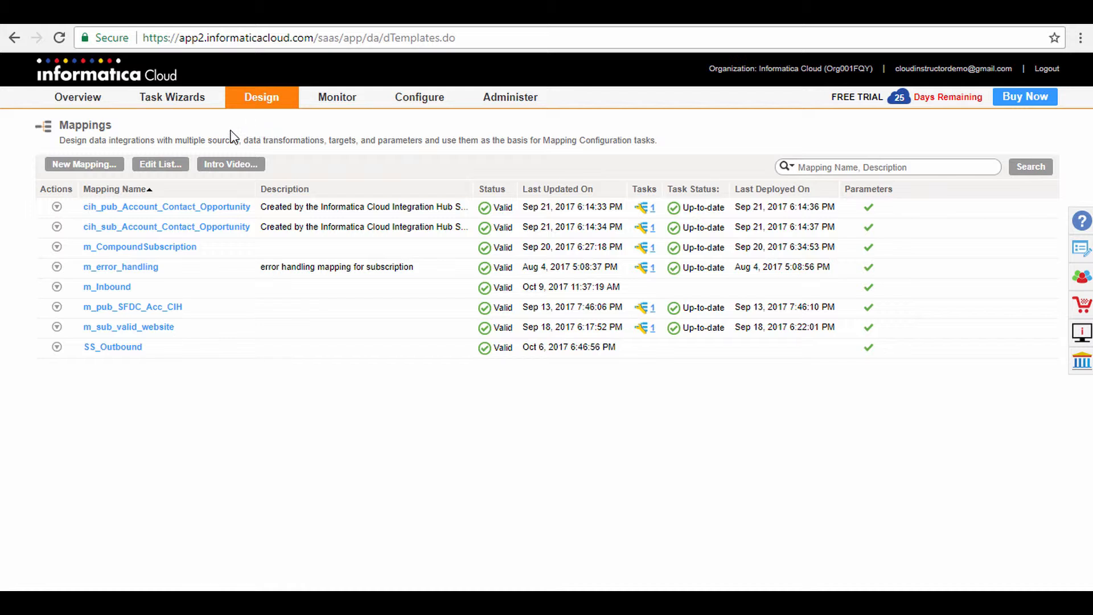
# Create a new mapping named m_Outbound.
pyautogui.click(87, 169)
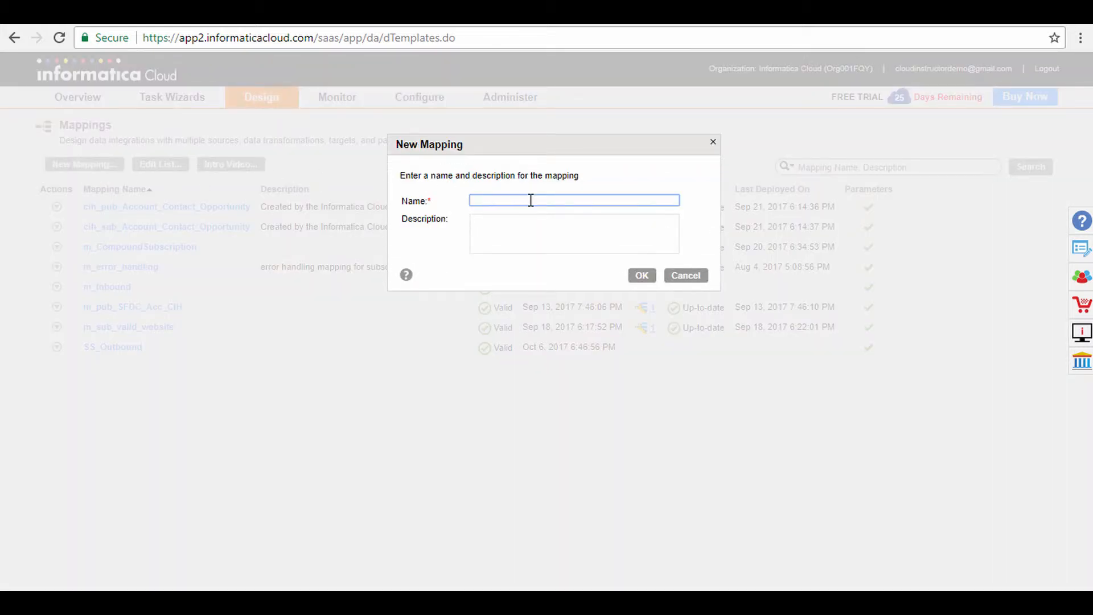
pyautogui.write('m_Outbound')
pyautogui.click(644, 278)
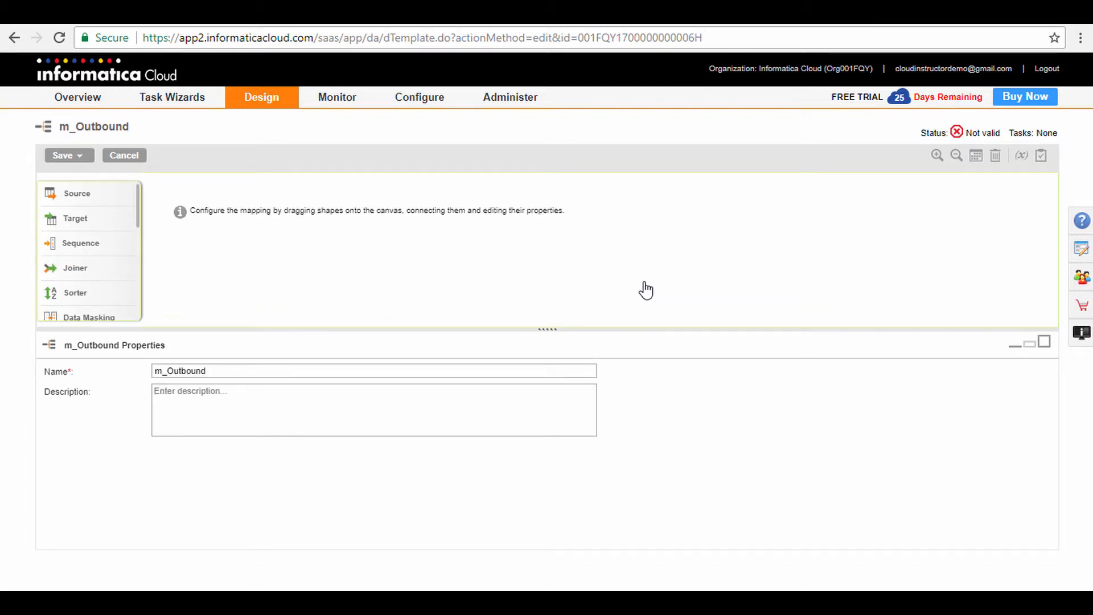
# Add a Source transformation to the upper part of the mapping canvas and name it Src_Header.
pyautogui.moveTo(90, 194); pyautogui.dragTo(284, 220)
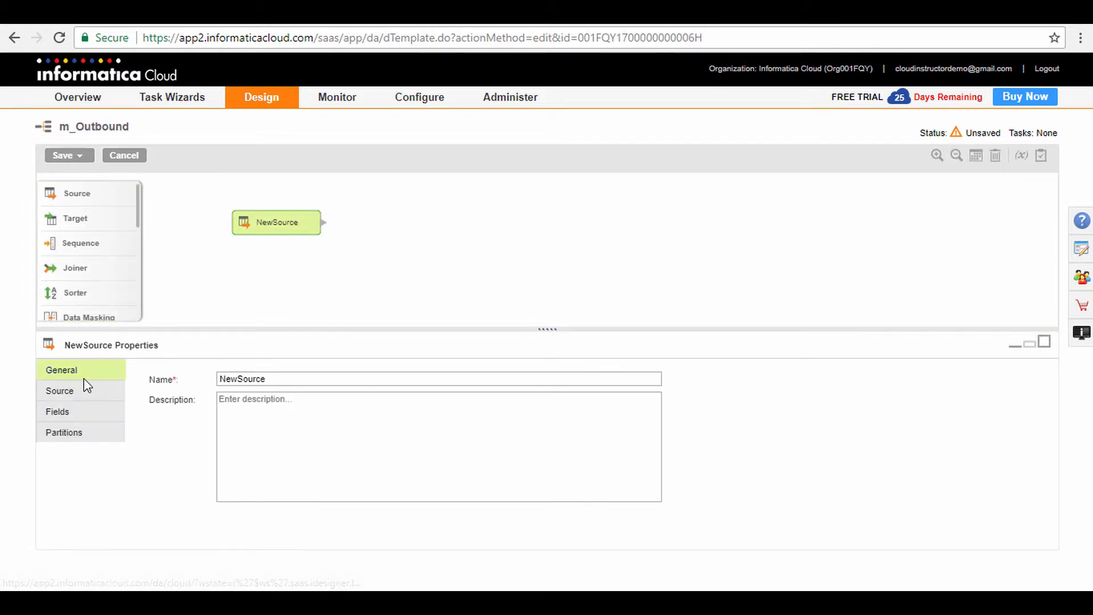
pyautogui.doubleClick(282, 380)
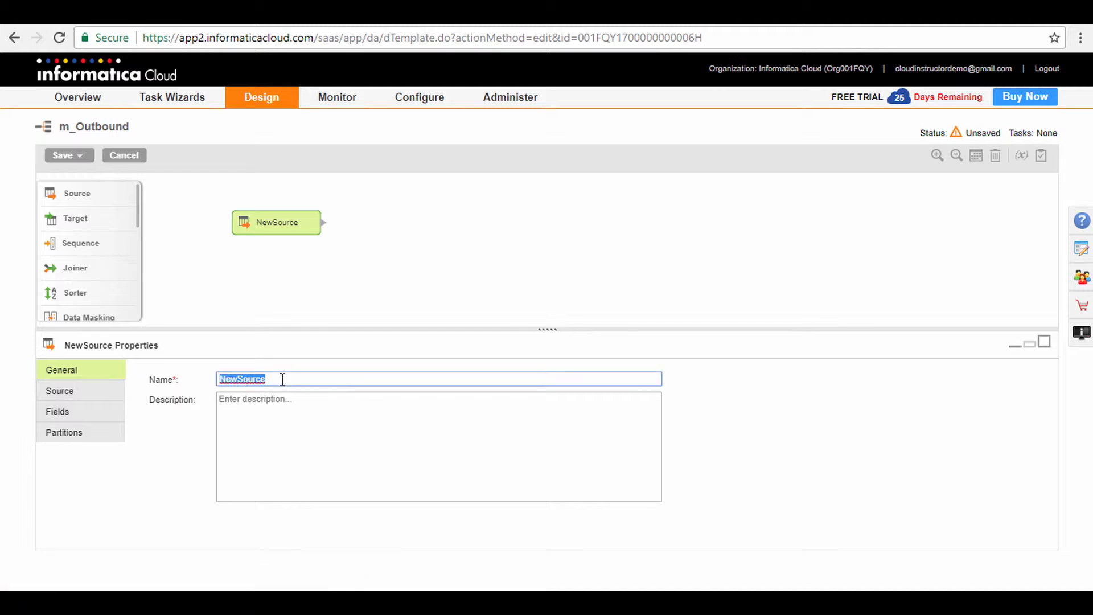
pyautogui.write('Src_Header')
# Configure Src_Header to use the Local_CSV_File connection with Outbound_Header.txt as its source object.
pyautogui.click(72, 393)
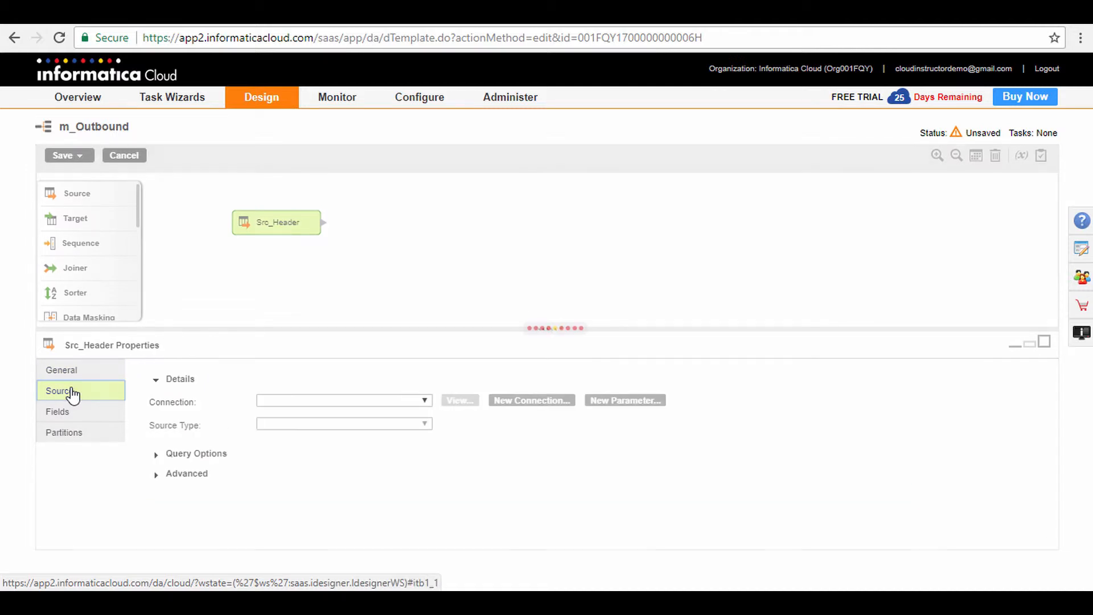
pyautogui.click(312, 403)
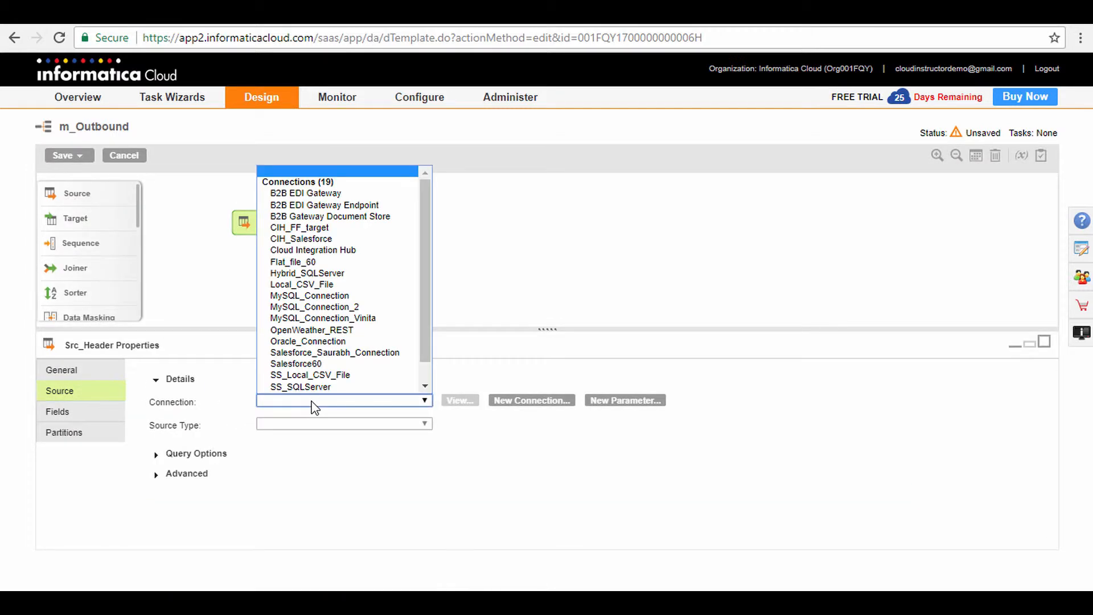
pyautogui.click(336, 284)
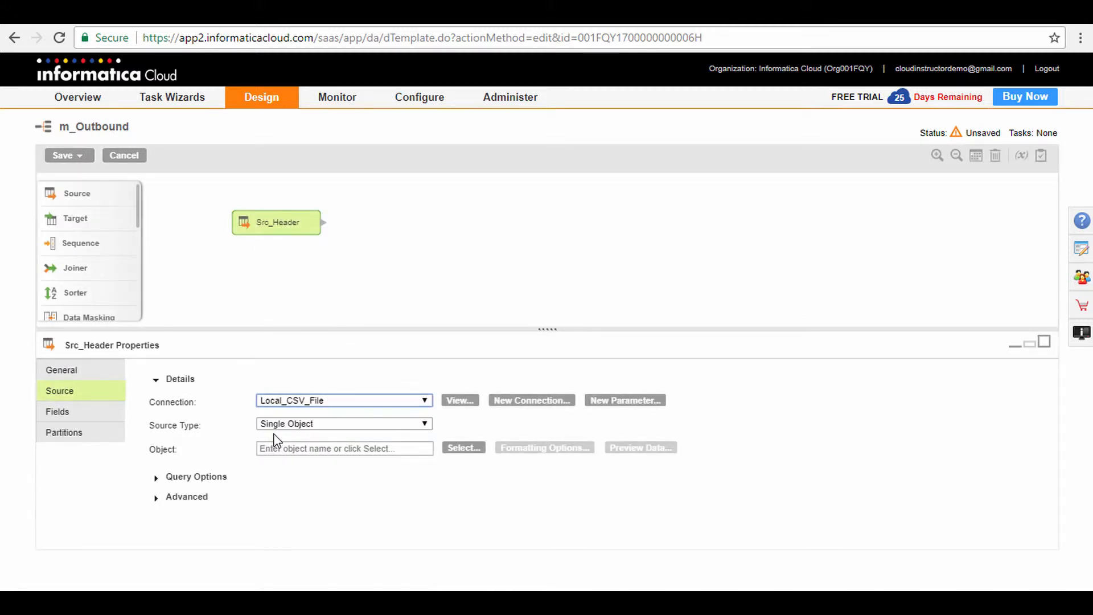
pyautogui.click(465, 451)
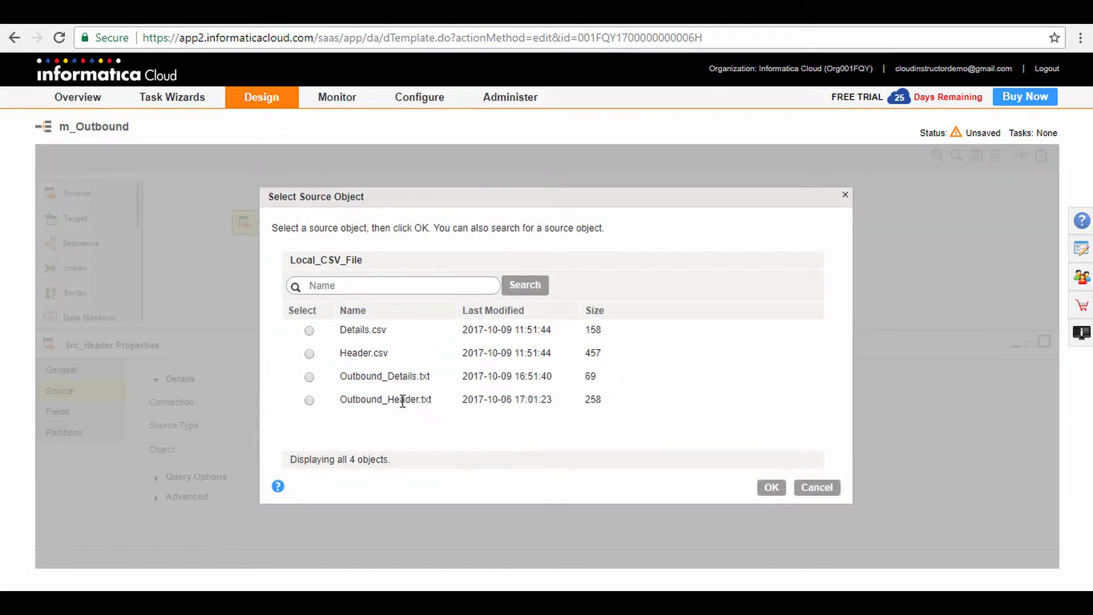
pyautogui.click(374, 399)
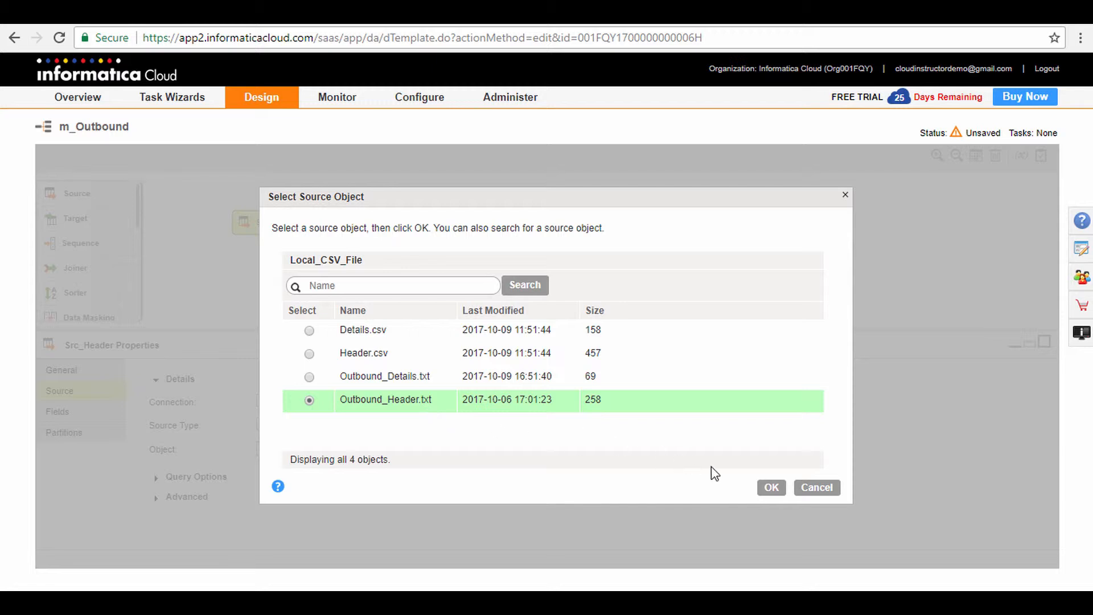
pyautogui.click(771, 487)
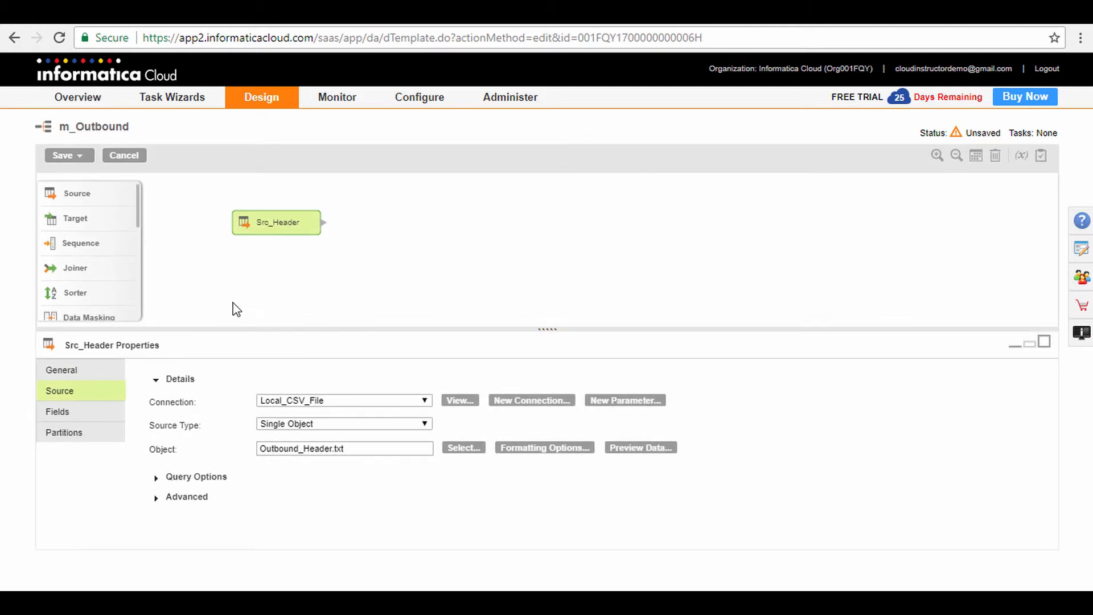
# Add a second Source transformation below Src_Header and name it Src_Details.
pyautogui.moveTo(83, 199); pyautogui.dragTo(279, 294)
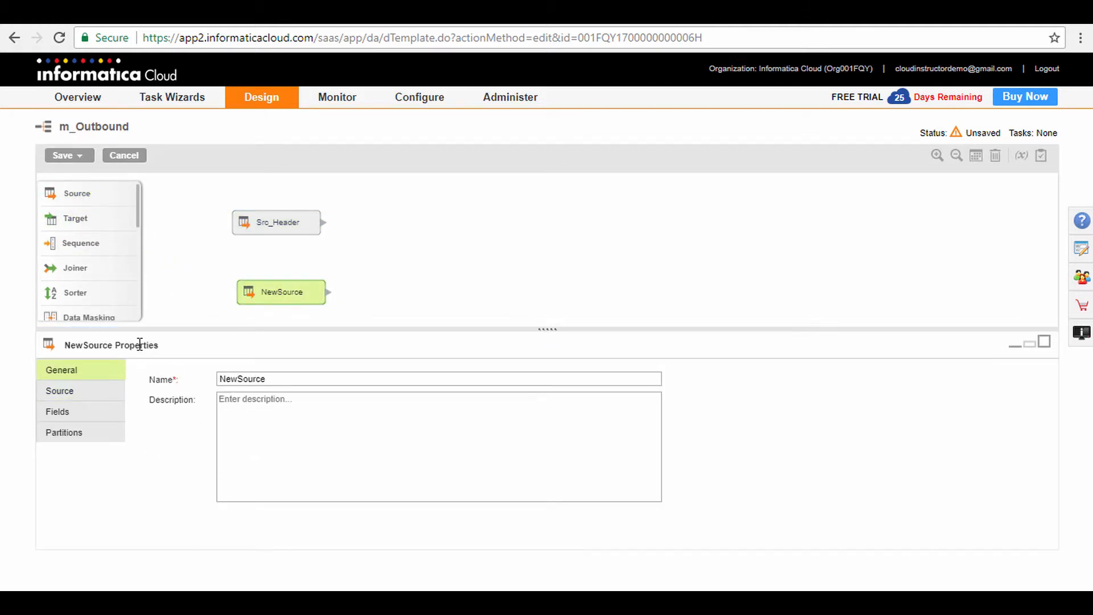
pyautogui.doubleClick(274, 380)
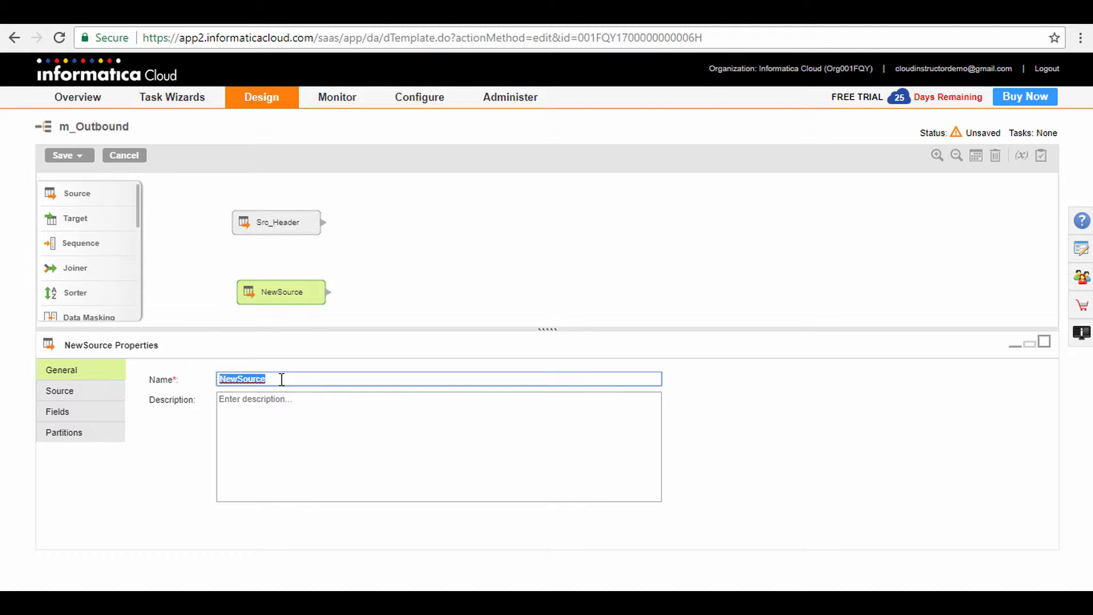
pyautogui.write('Src_Details')
# Configure Src_Details to use the Local_CSV_File connection with Outbound_Details.txt as its source object.
pyautogui.click(88, 395)
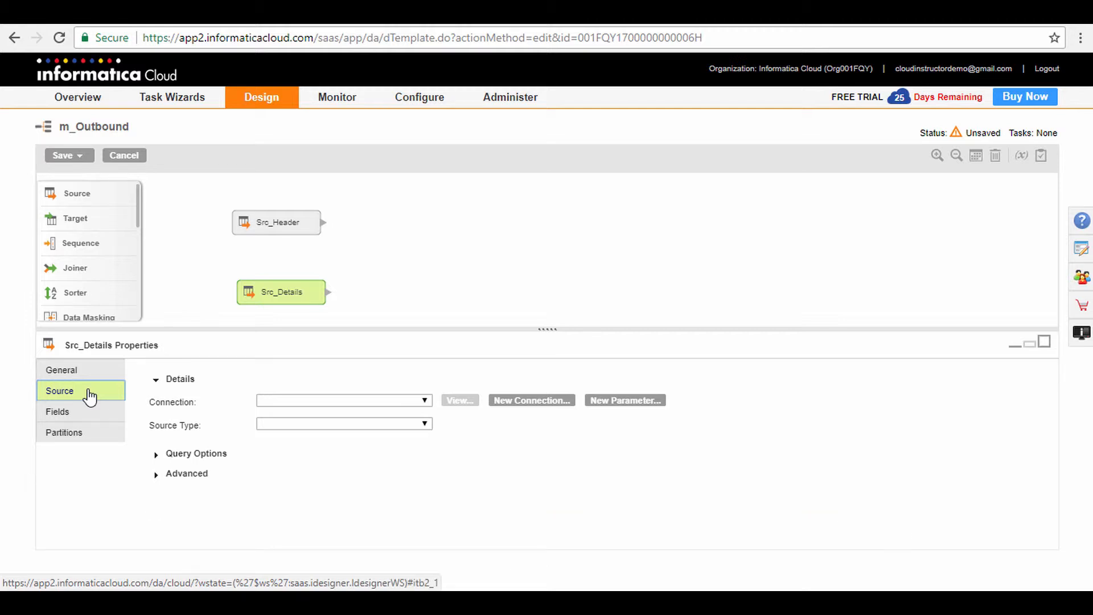
pyautogui.click(317, 402)
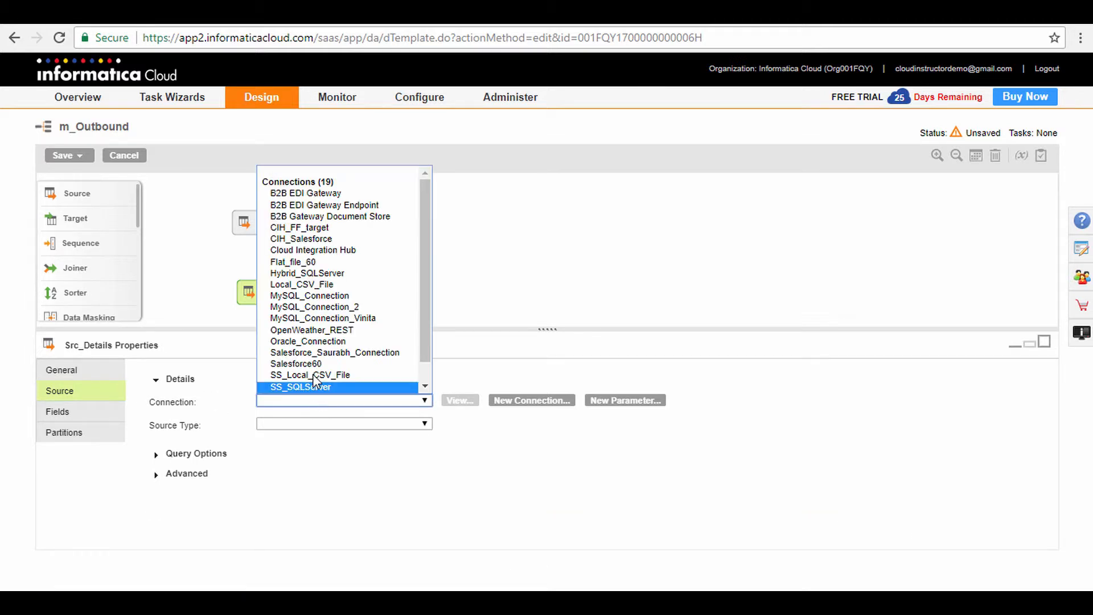
pyautogui.click(323, 288)
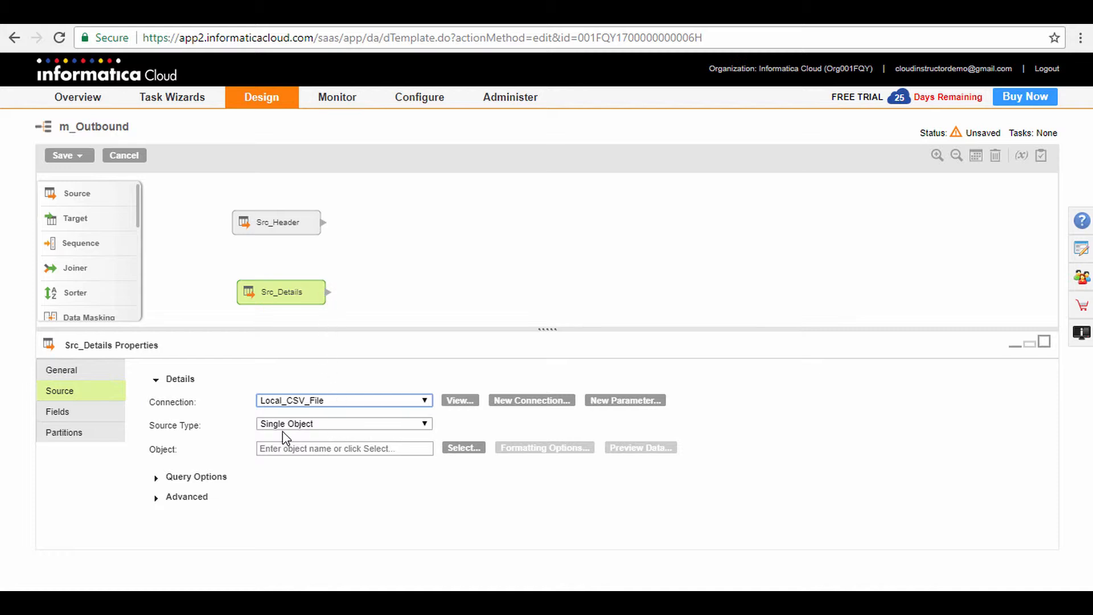
pyautogui.click(464, 451)
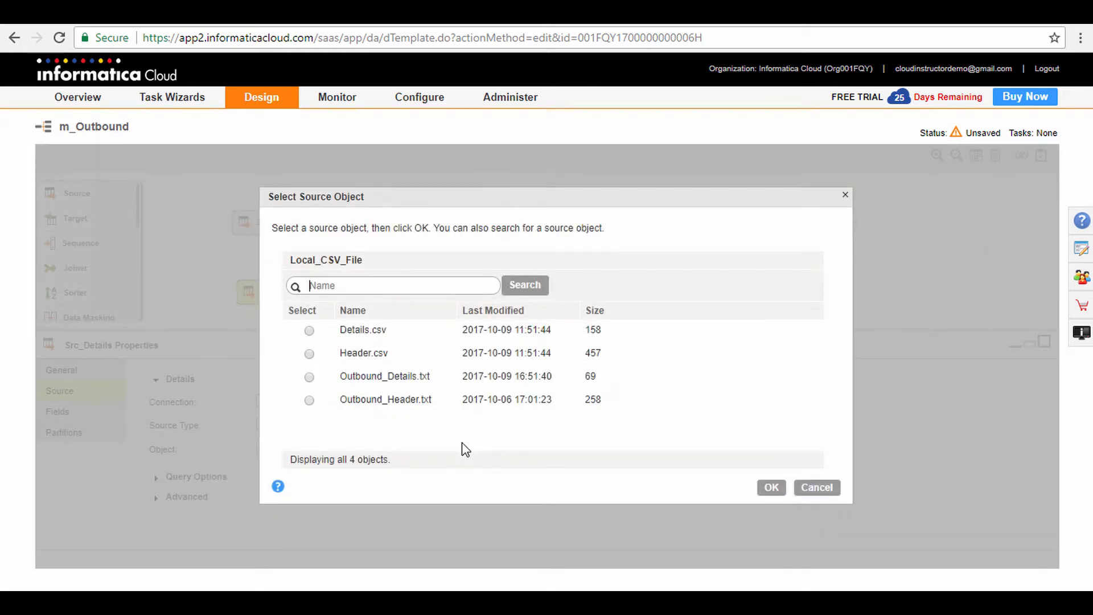
pyautogui.click(397, 380)
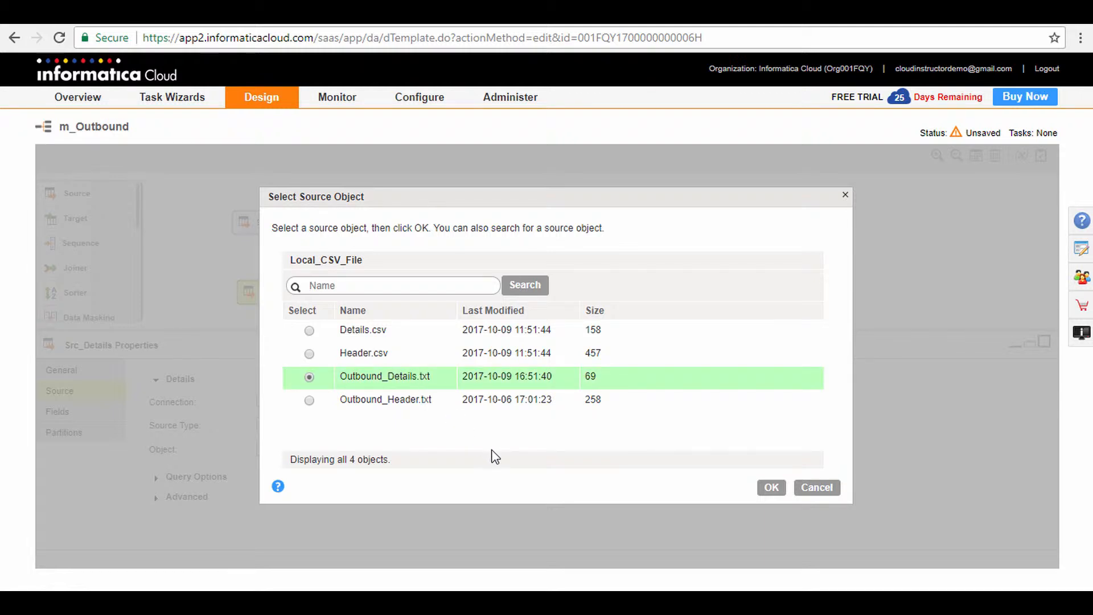
pyautogui.click(775, 489)
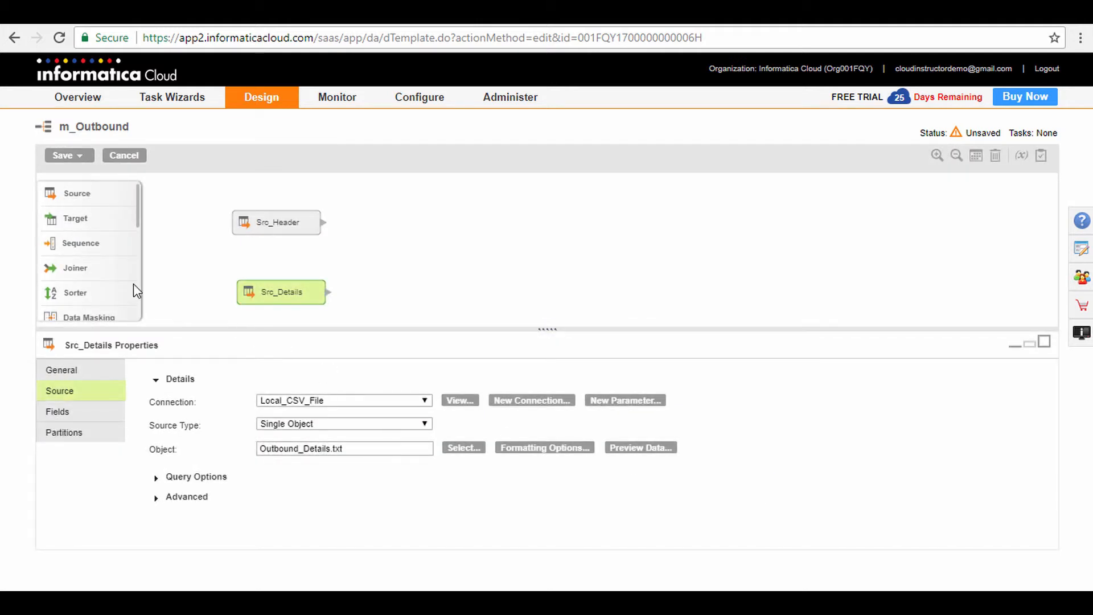
# Add a Hierarchy Builder transformation beside the two sources and name it hb_Schema_EDI810_5030.
pyautogui.scroll(-3, 103, 267)
pyautogui.scroll(-3, 104, 269)
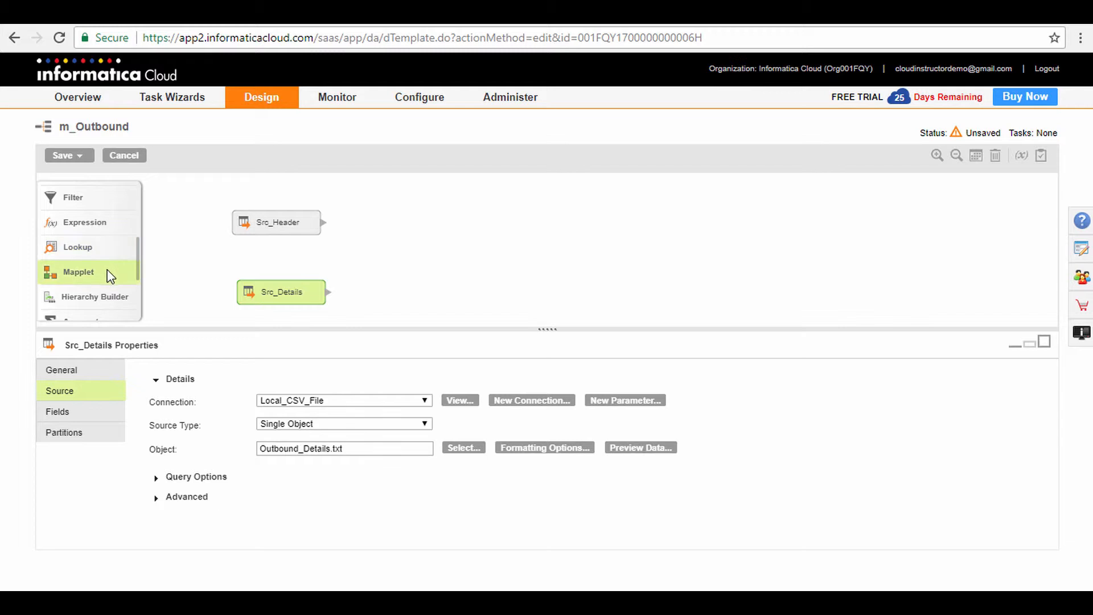
pyautogui.scroll(-1, 105, 269)
pyautogui.moveTo(104, 269); pyautogui.dragTo(440, 257)
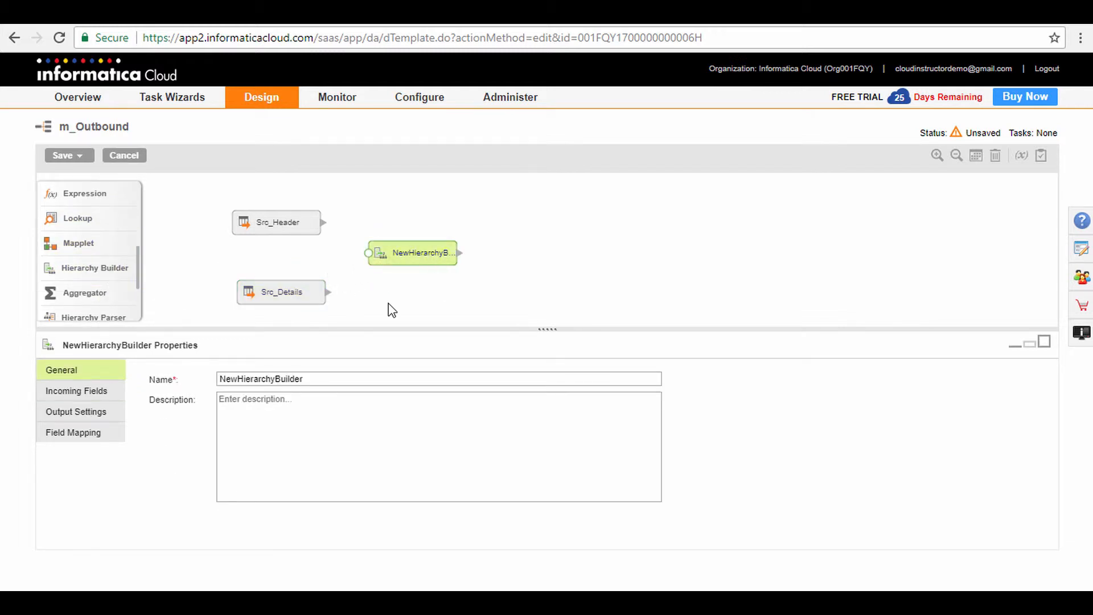
pyautogui.doubleClick(306, 377)
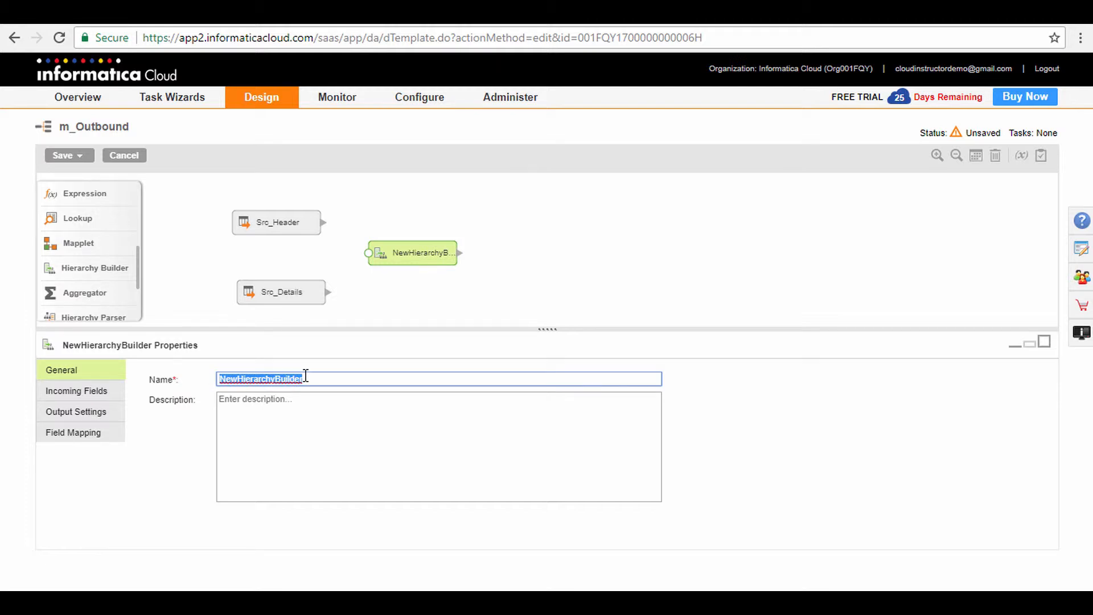
pyautogui.write('hb_Schema_EDI810_5030')
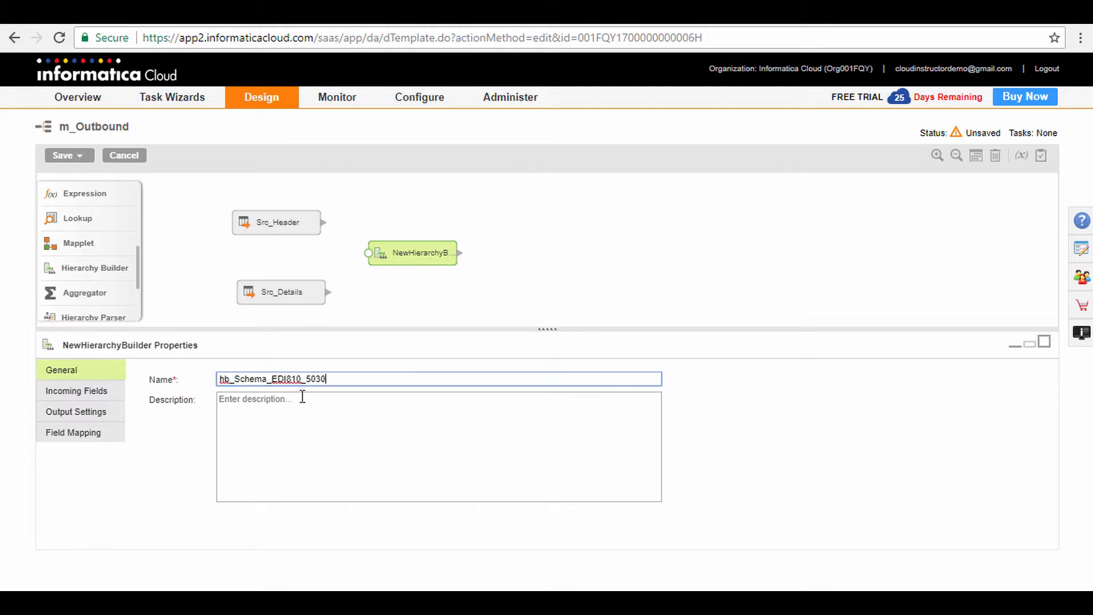
# Assign the previously imported schema B2BGateway_EDI810_5030 to the hierarchy builder's output settings.
pyautogui.click(101, 422)
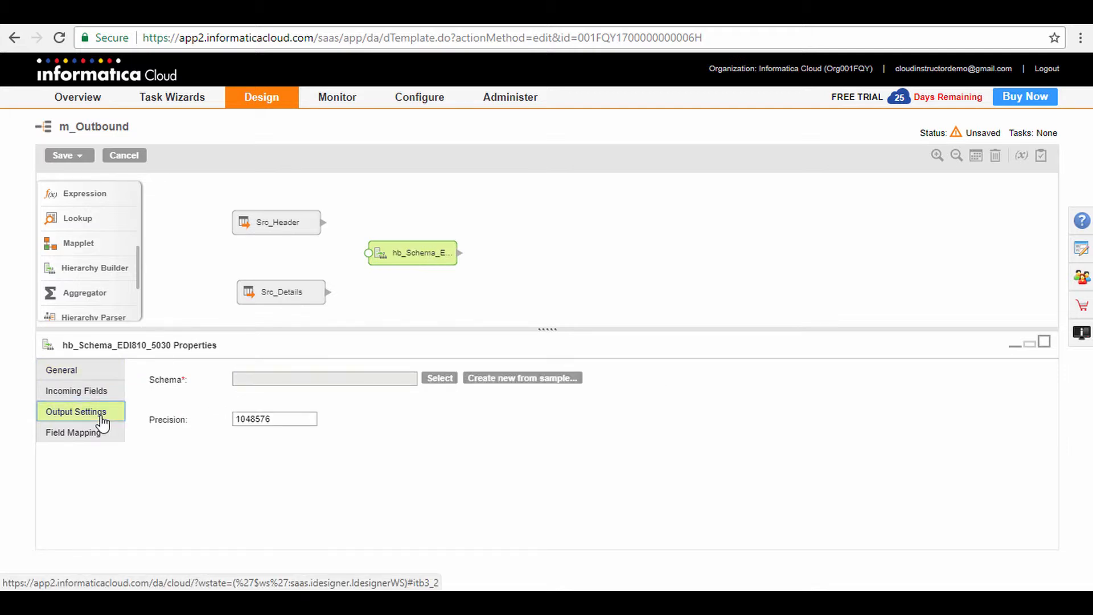
pyautogui.click(440, 378)
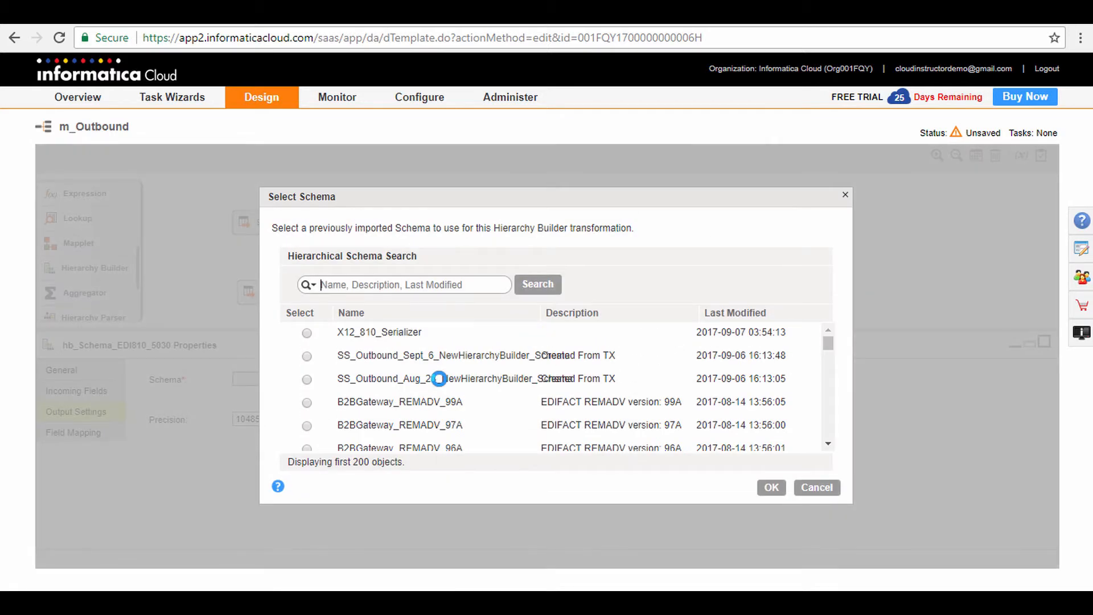
pyautogui.scroll(-5, 430, 392)
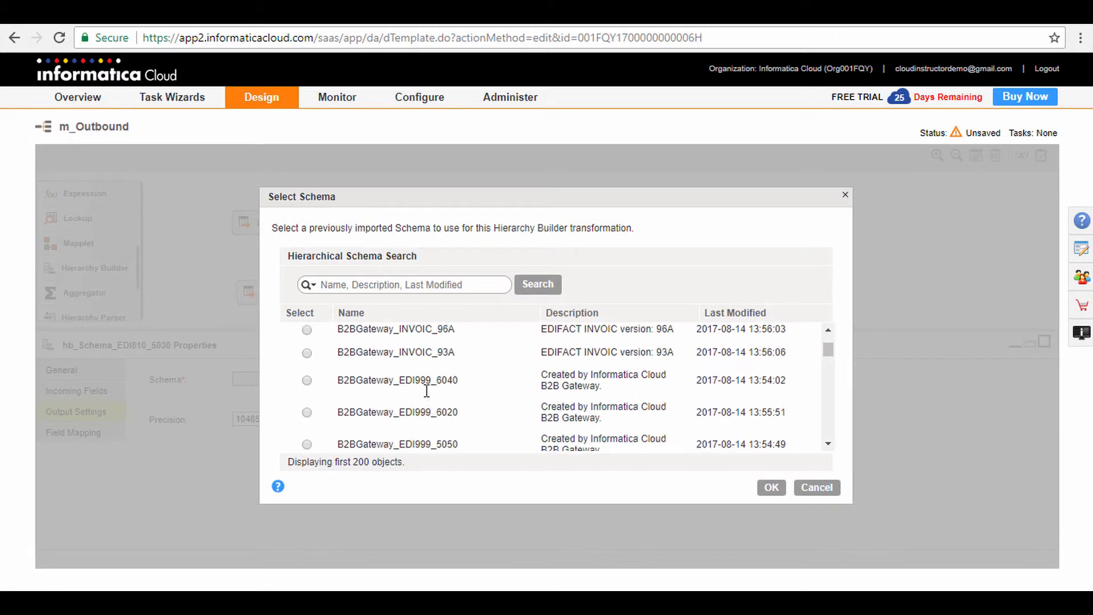
pyautogui.scroll(-6, 430, 396)
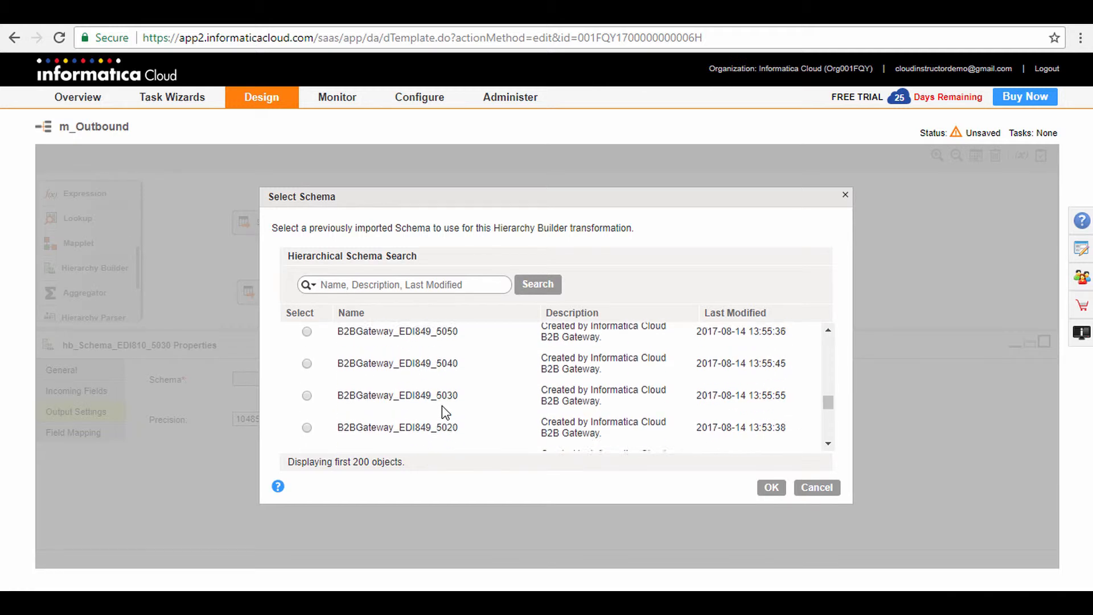
pyautogui.scroll(-6, 444, 408)
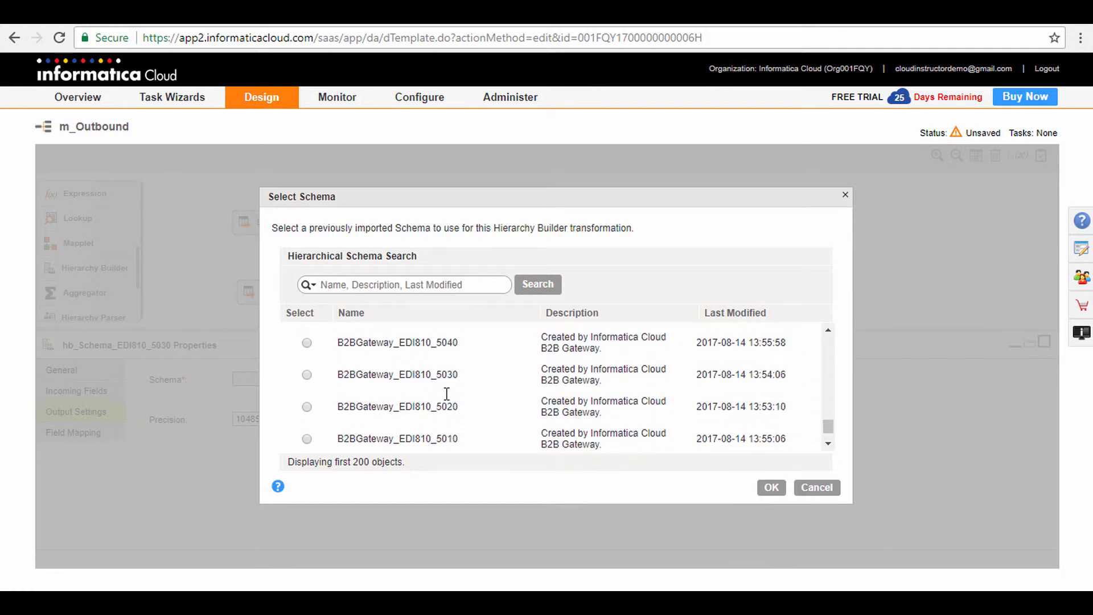
pyautogui.click(447, 375)
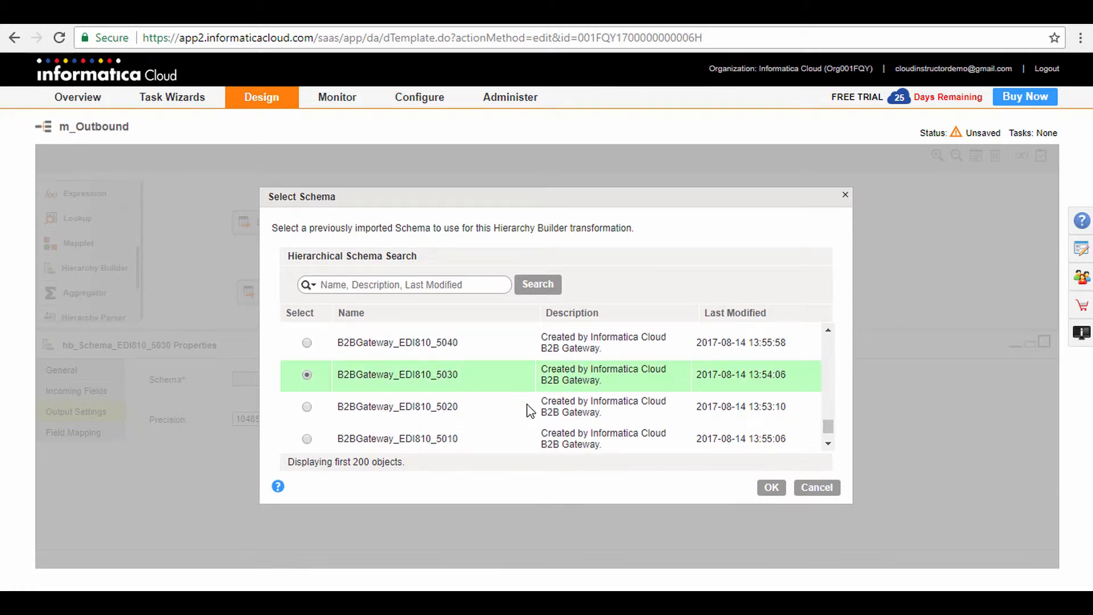
pyautogui.click(771, 487)
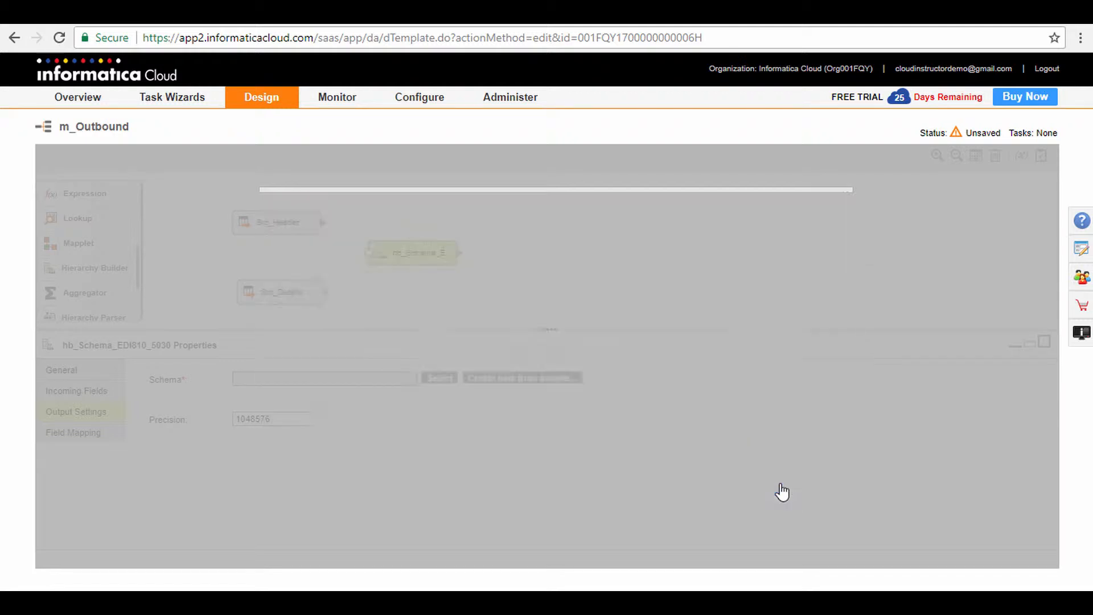
# Connect Src_Header and Src_Details to hb_Schema_EDI810_5030 and open its field mapping in the maximized properties view.
pyautogui.moveTo(322, 224); pyautogui.dragTo(366, 258)
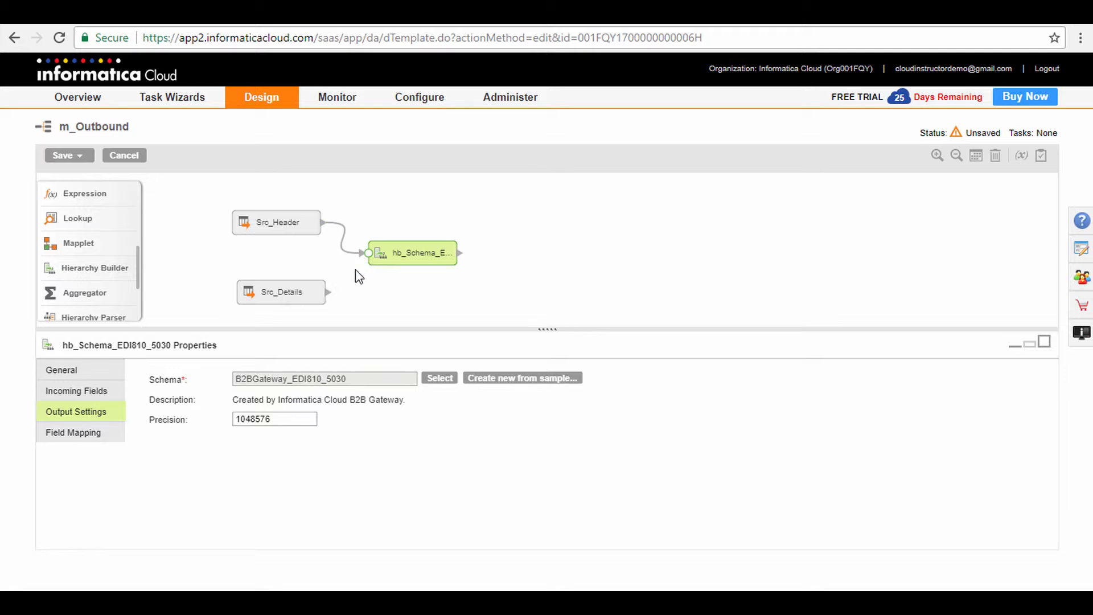
pyautogui.moveTo(328, 293); pyautogui.dragTo(367, 261)
pyautogui.click(93, 442)
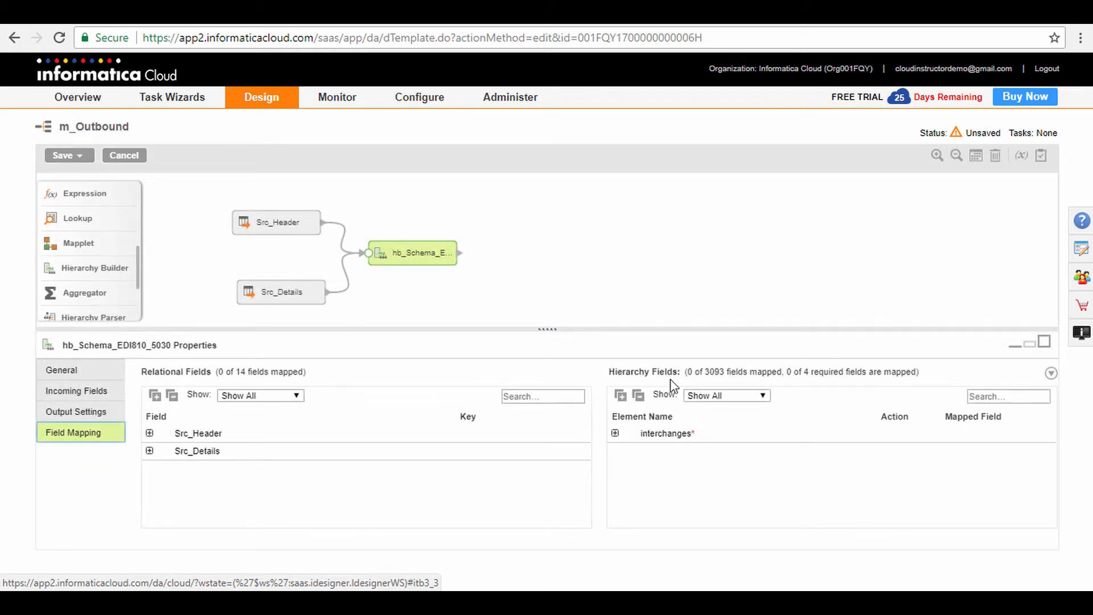
pyautogui.click(1045, 345)
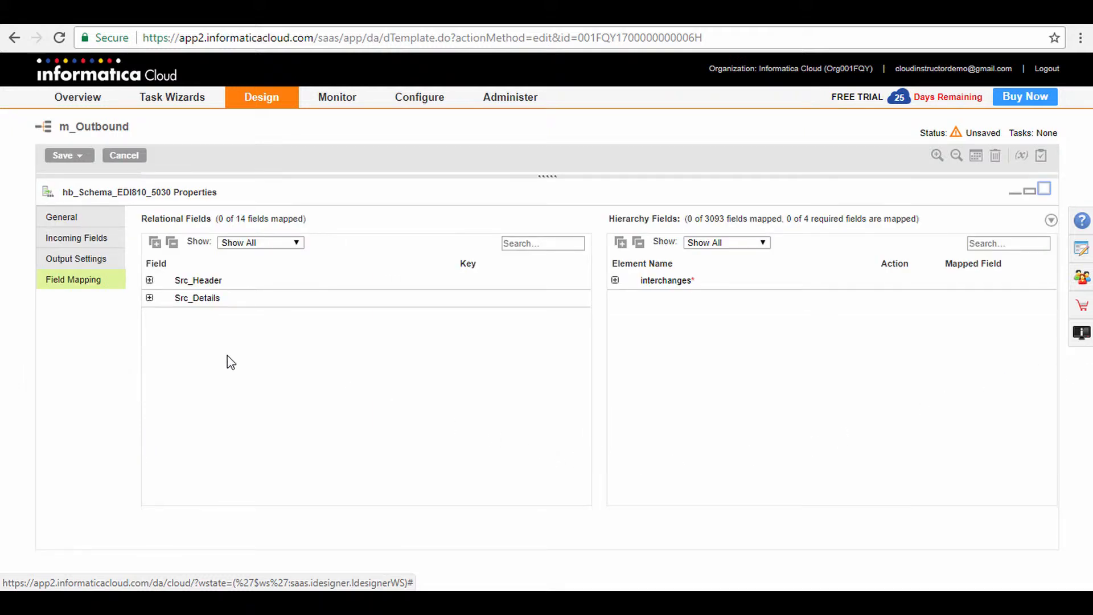
# Expand the fields of both sources and mark Inv_PKey in Src_Header as the primary key.
pyautogui.click(149, 280)
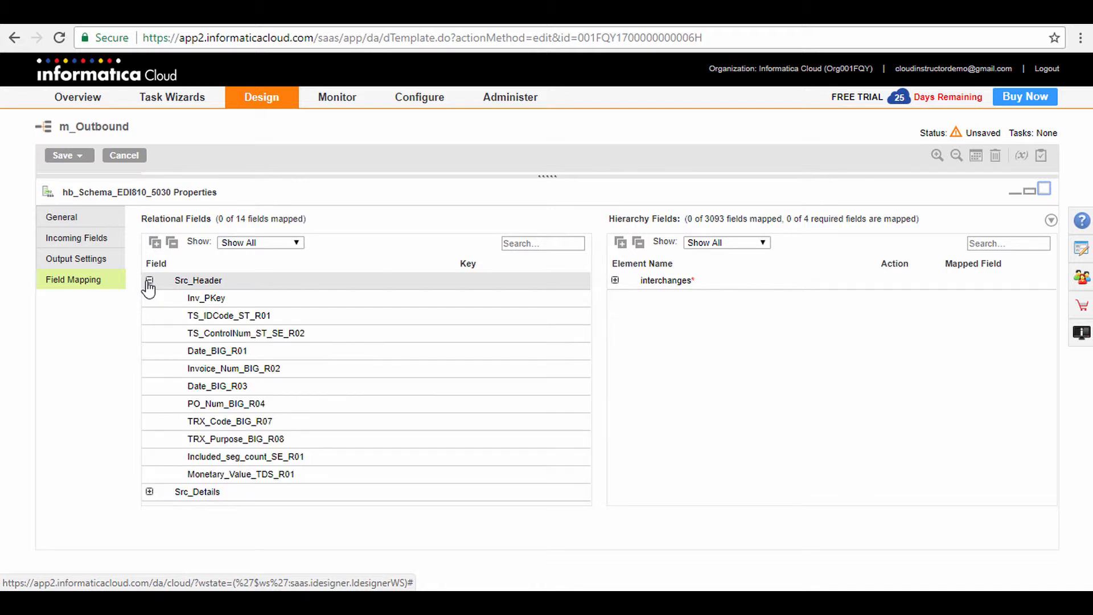
pyautogui.click(150, 492)
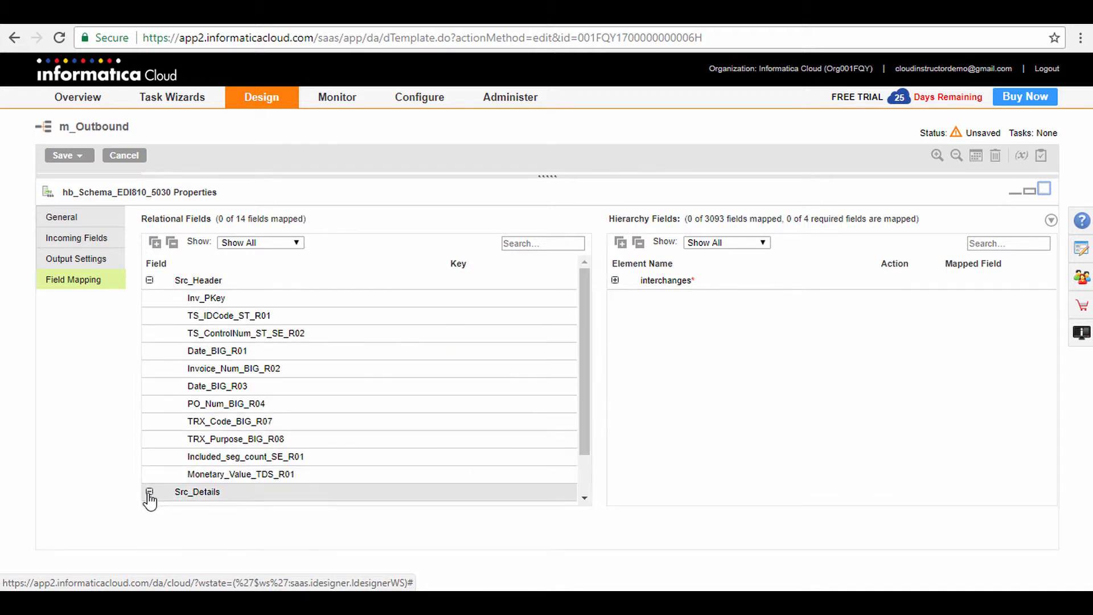
pyautogui.scroll(-1, 307, 426)
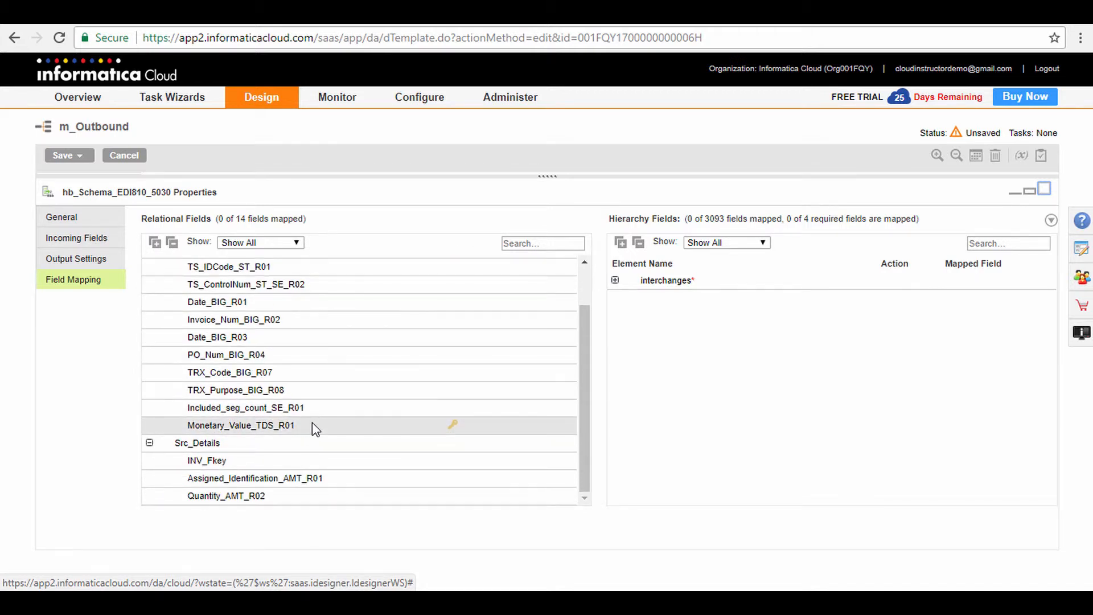
pyautogui.scroll(1, 316, 428)
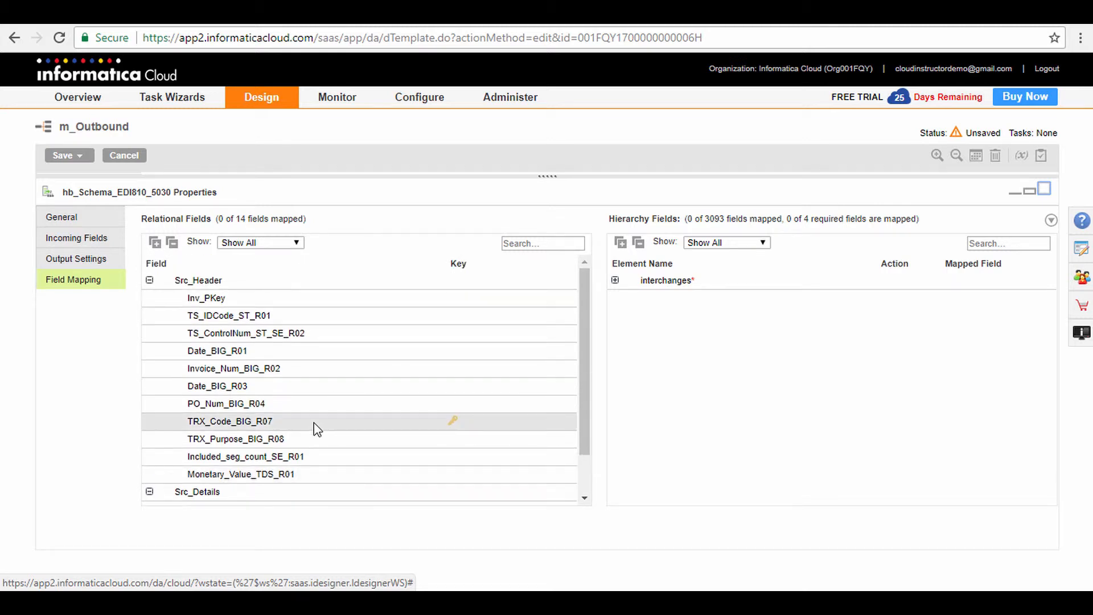
pyautogui.click(456, 300)
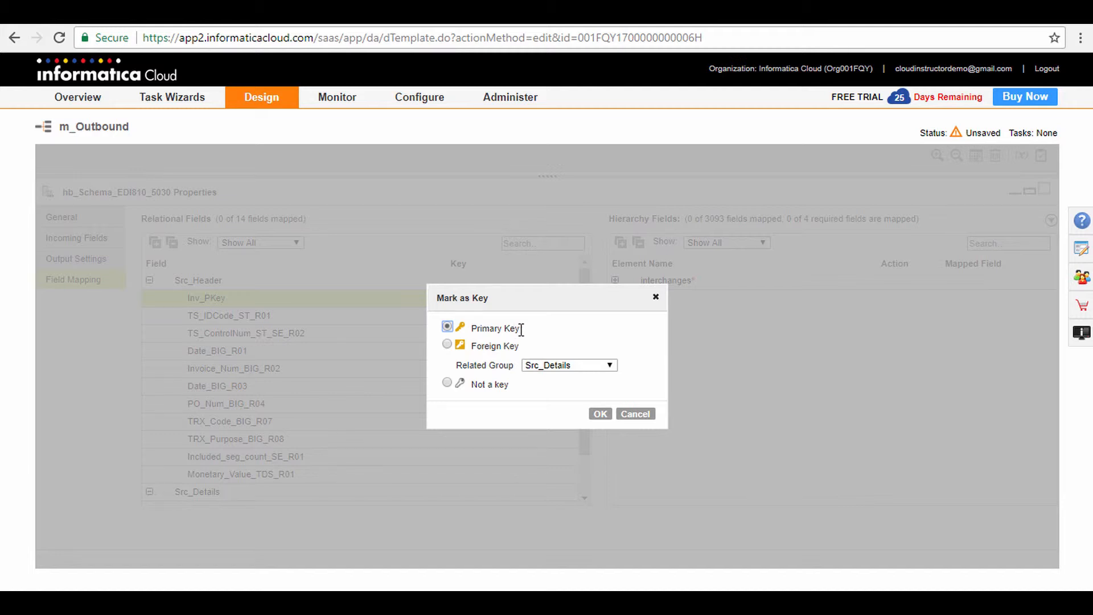
pyautogui.click(600, 414)
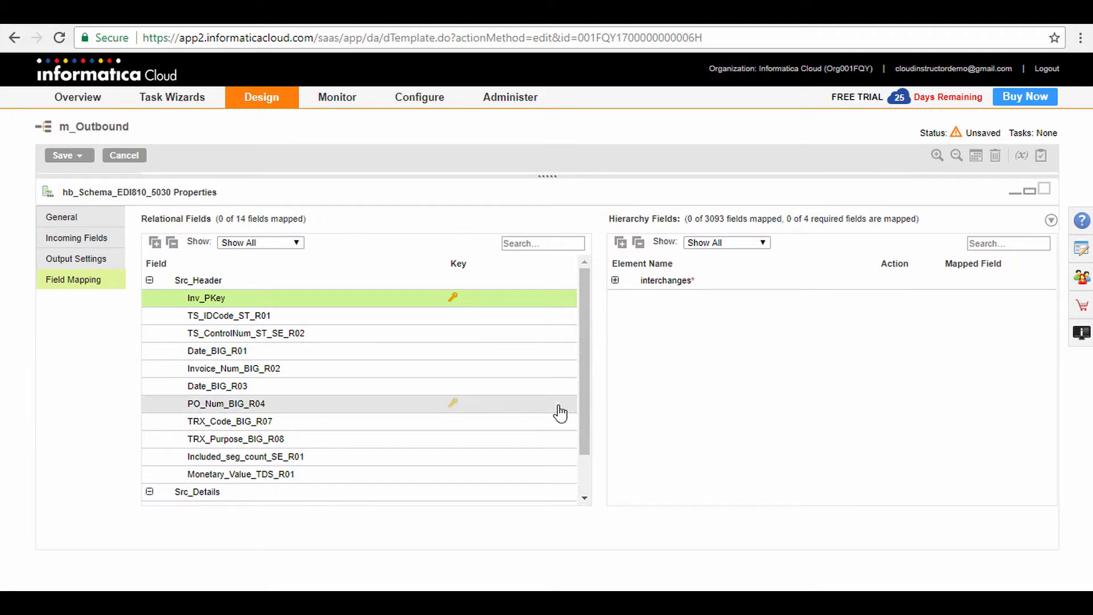
# Mark INV_Fkey in Src_Details as a foreign key with Src_Header as its related group.
pyautogui.scroll(-2, 473, 383)
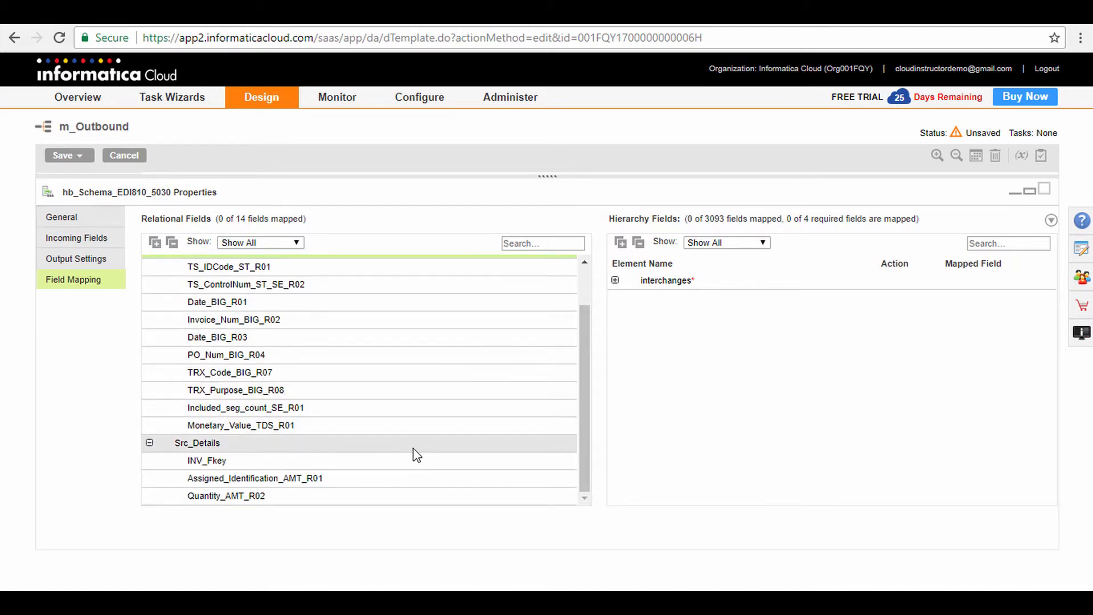
pyautogui.click(454, 460)
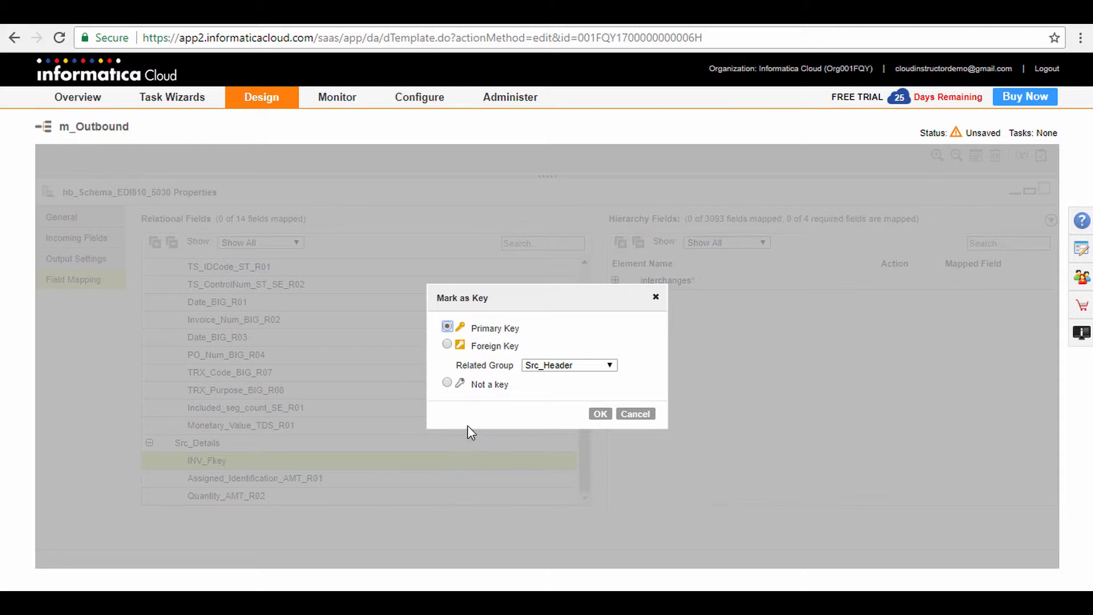
pyautogui.click(447, 344)
pyautogui.click(601, 415)
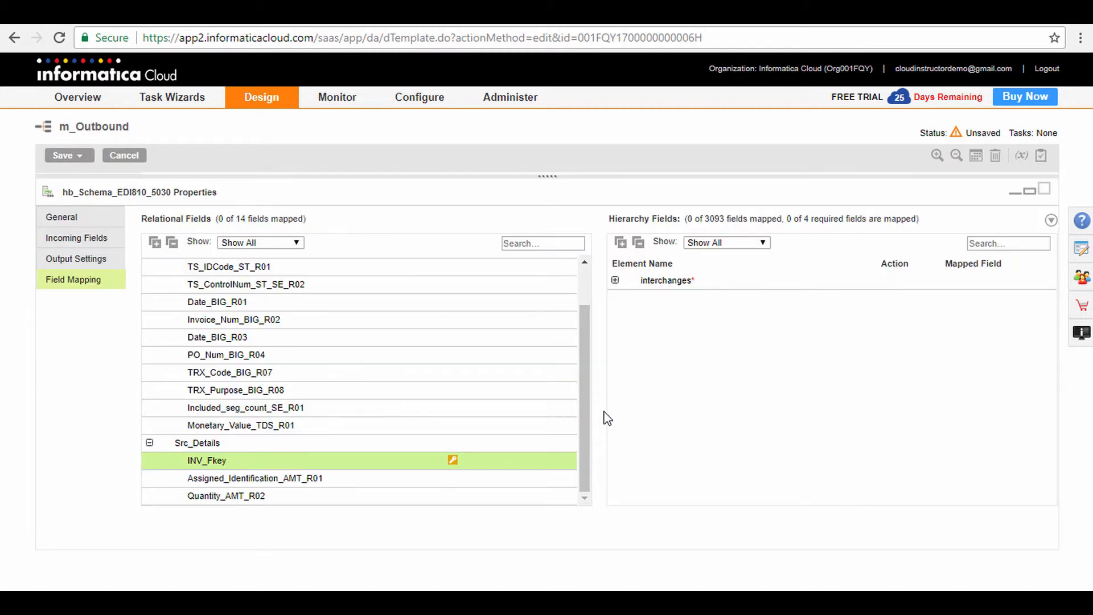
# Map TS_IDCode_ST_R01 and TS_ControlNum_ST_SE_R02 to R01 and R02 of the ST segment under TS_810 in the interchange hierarchy.
pyautogui.click(616, 280)
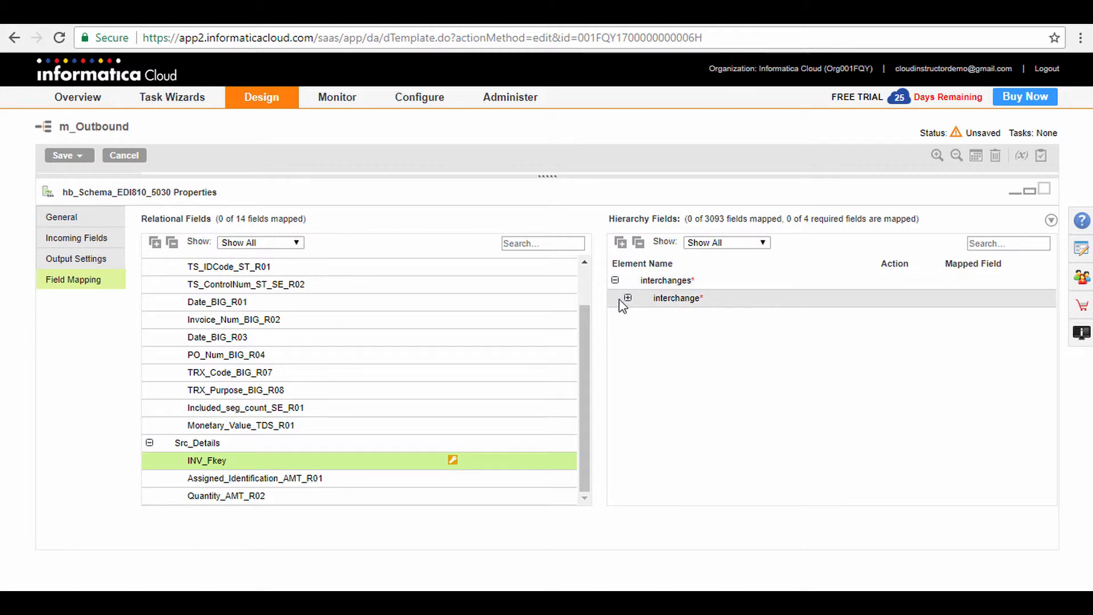
pyautogui.click(628, 299)
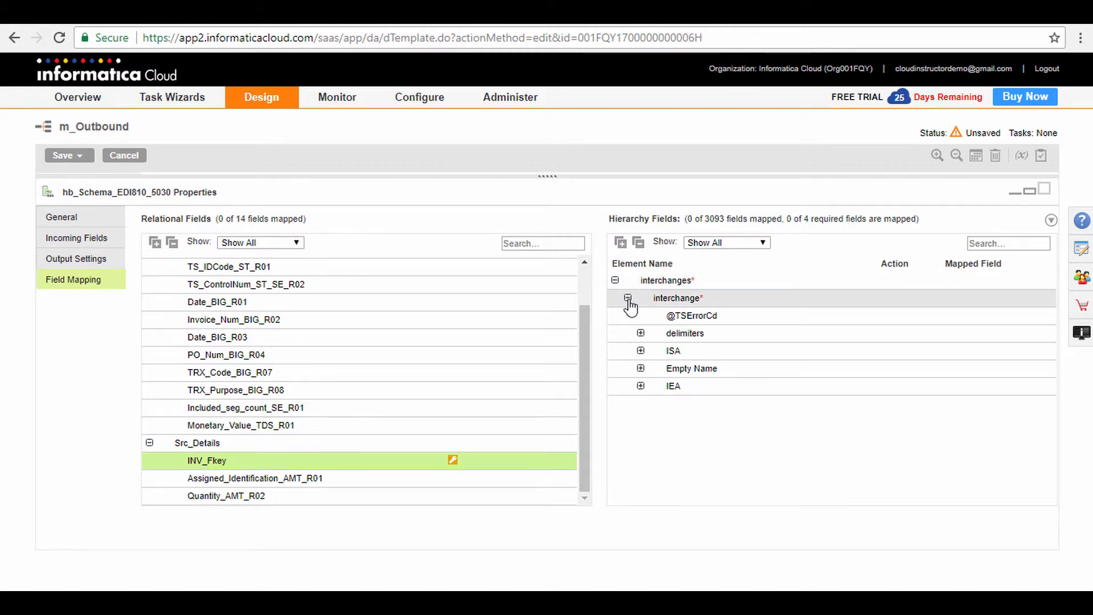
pyautogui.click(640, 368)
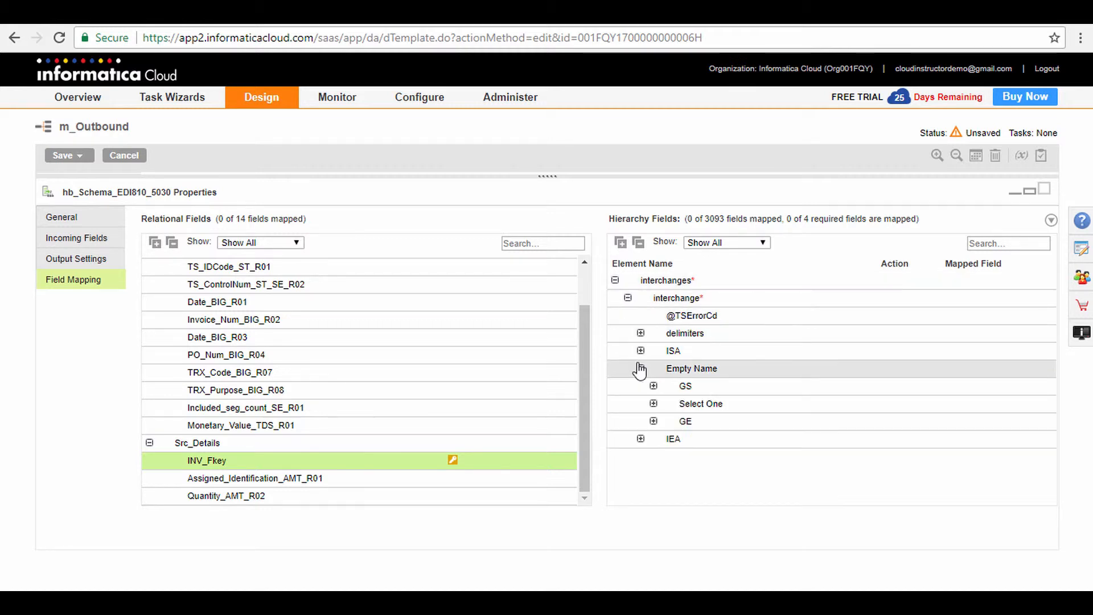
pyautogui.click(654, 403)
pyautogui.click(667, 422)
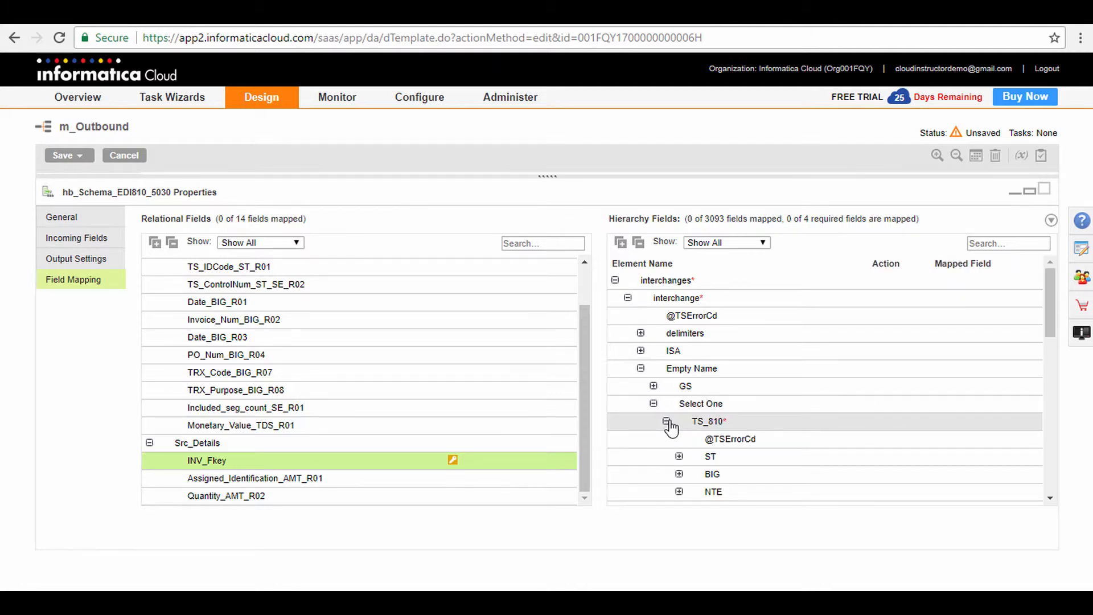
pyautogui.scroll(-3, 675, 424)
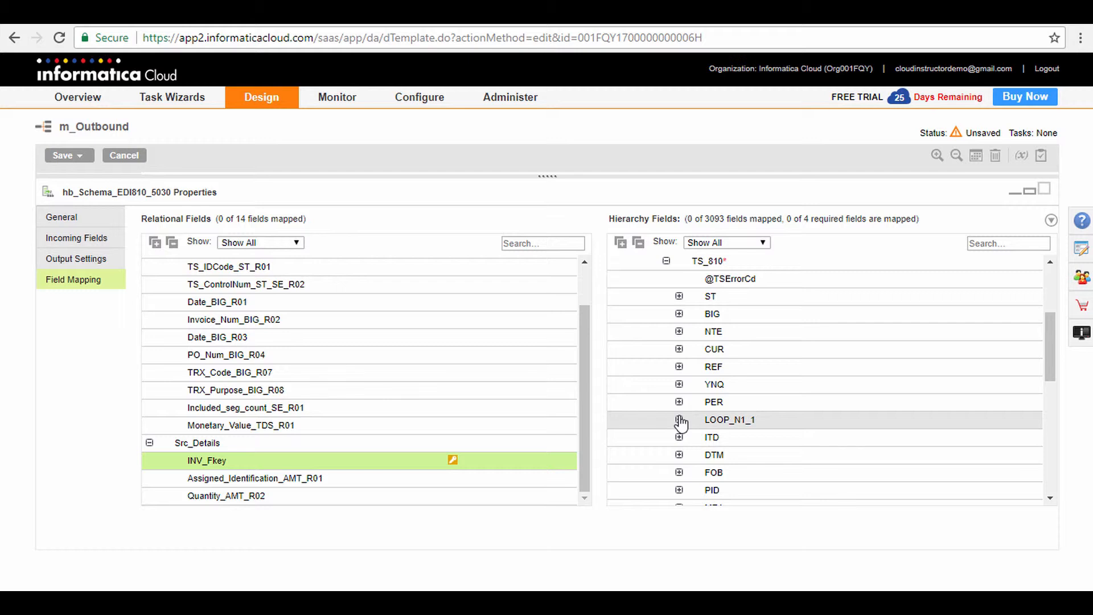
pyautogui.click(680, 297)
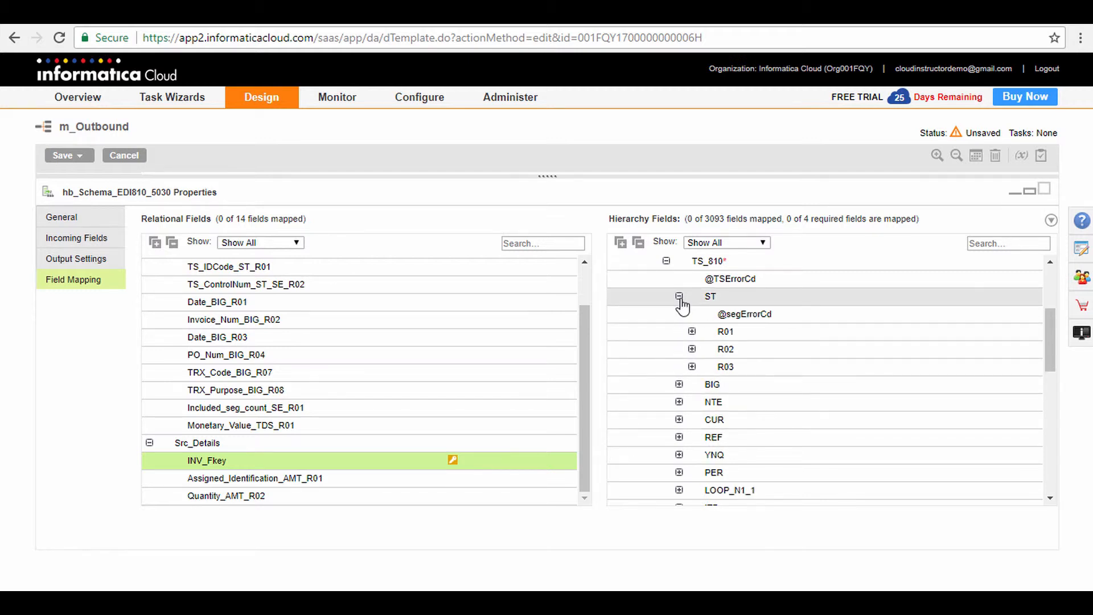
pyautogui.scroll(2, 447, 356)
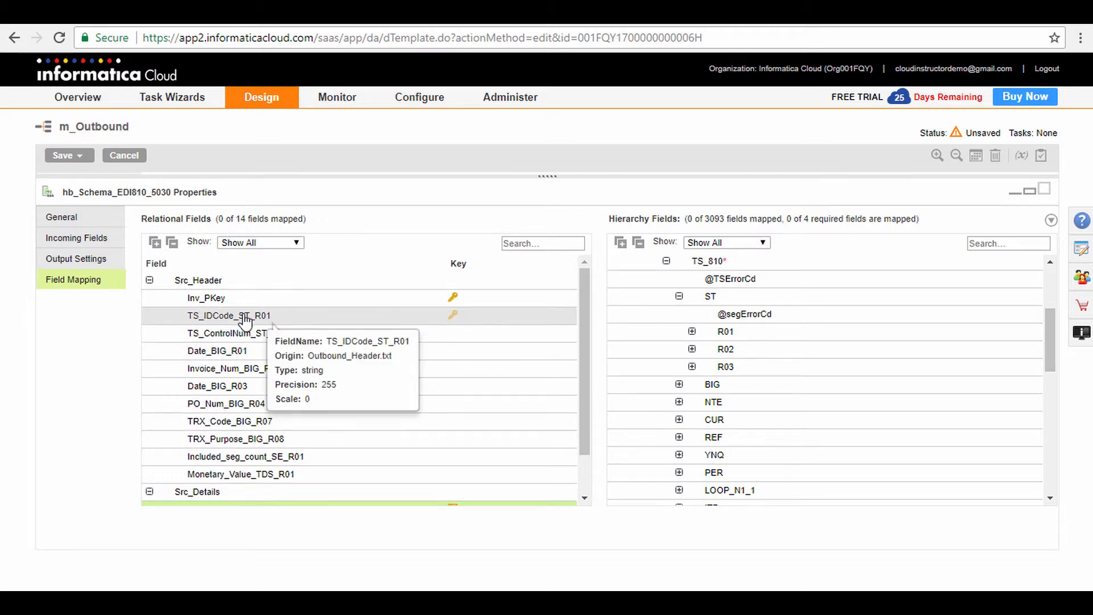
pyautogui.moveTo(246, 322); pyautogui.dragTo(736, 349)
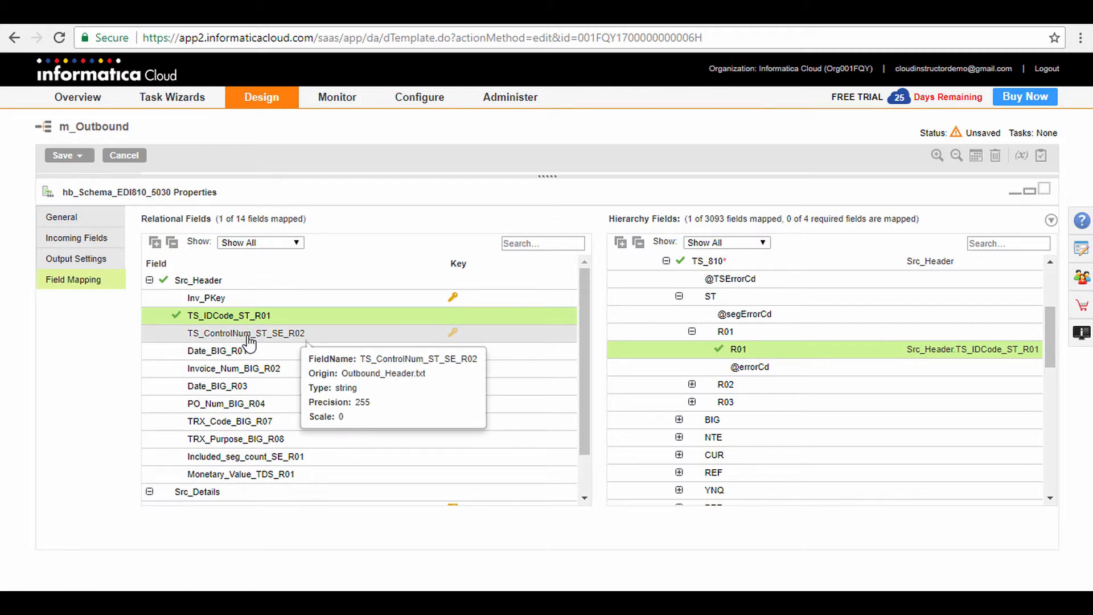
pyautogui.moveTo(251, 342); pyautogui.dragTo(739, 402)
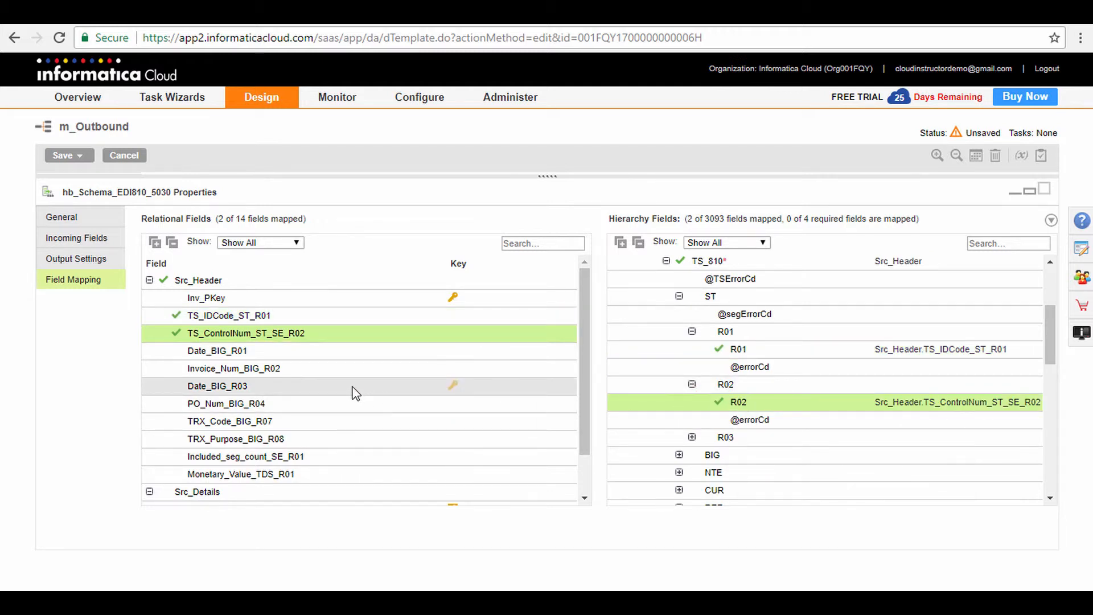
# Map Date_BIG_R01 and Invoice_Num_BIG_R02 to R01 and R02 of the BIG segment under TS_810.
pyautogui.scroll(-2, 682, 374)
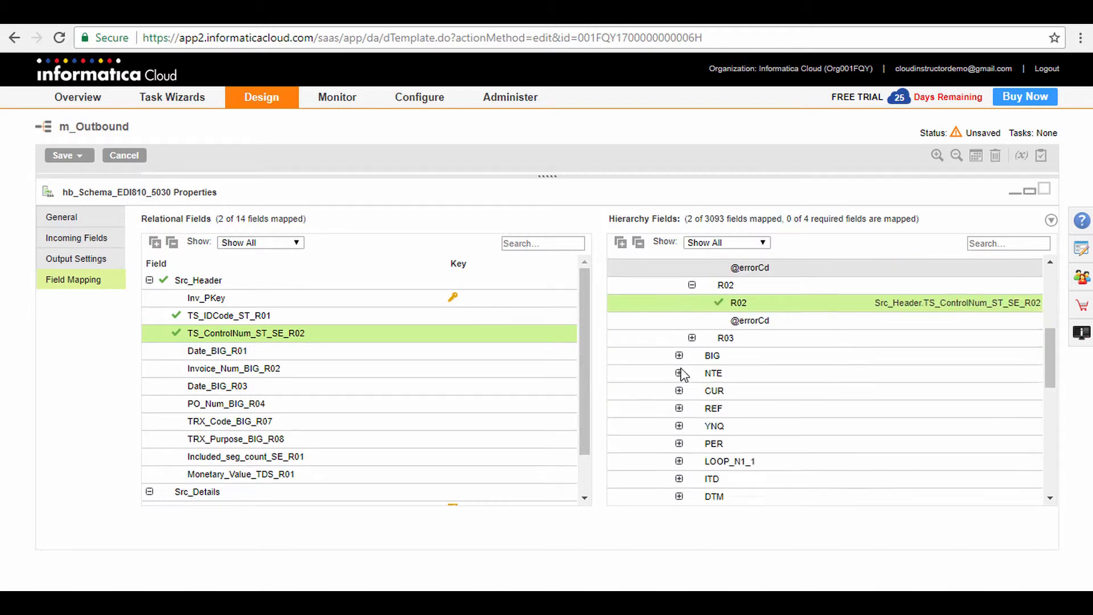
pyautogui.scroll(-1, 681, 364)
pyautogui.click(679, 295)
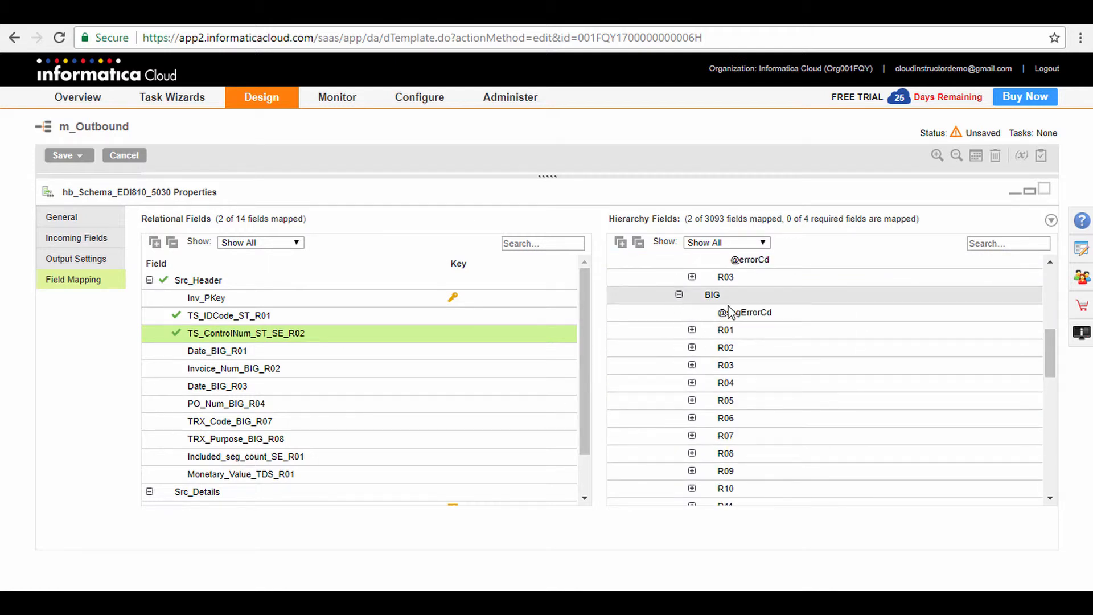
pyautogui.scroll(-2, 724, 318)
pyautogui.scroll(2, 700, 354)
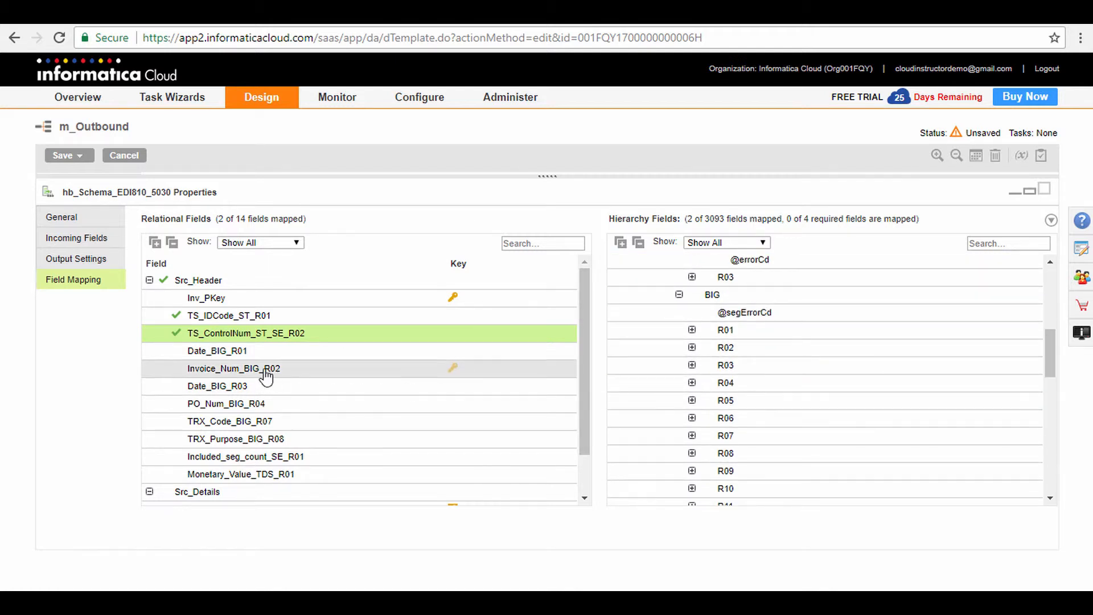
pyautogui.moveTo(259, 352); pyautogui.dragTo(731, 349)
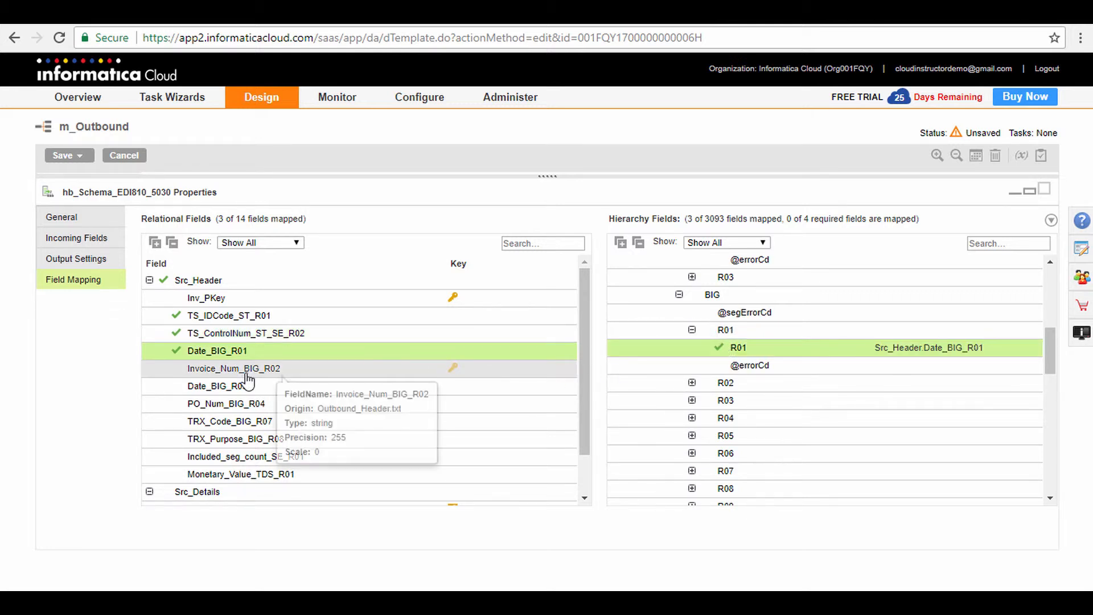
pyautogui.moveTo(249, 372); pyautogui.dragTo(740, 404)
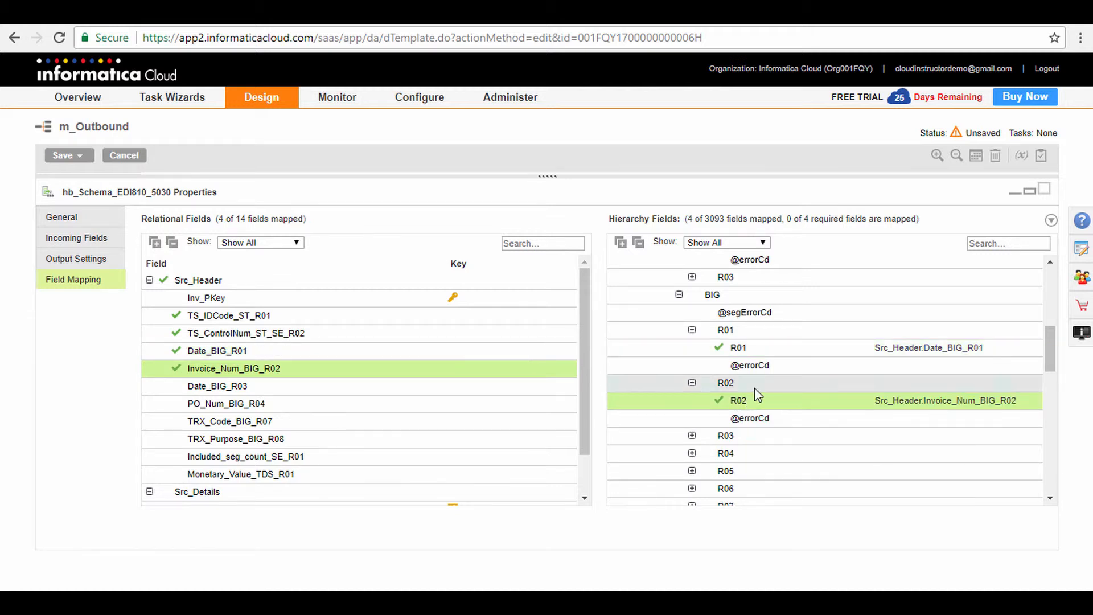
pyautogui.scroll(-3, 757, 393)
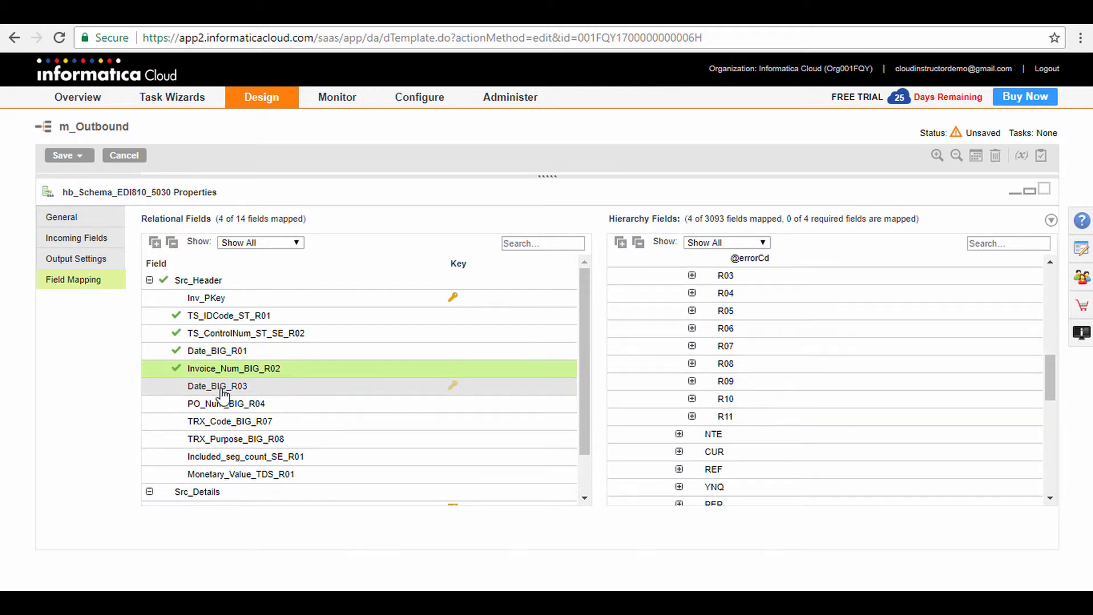
# Map Date_BIG_R03, PO_Num_BIG_R04, TRX_Code_BIG_R07 and TRX_Purpose_BIG_R08 to R03, R04, R07 and R08 of the BIG segment.
pyautogui.moveTo(233, 386); pyautogui.dragTo(723, 297)
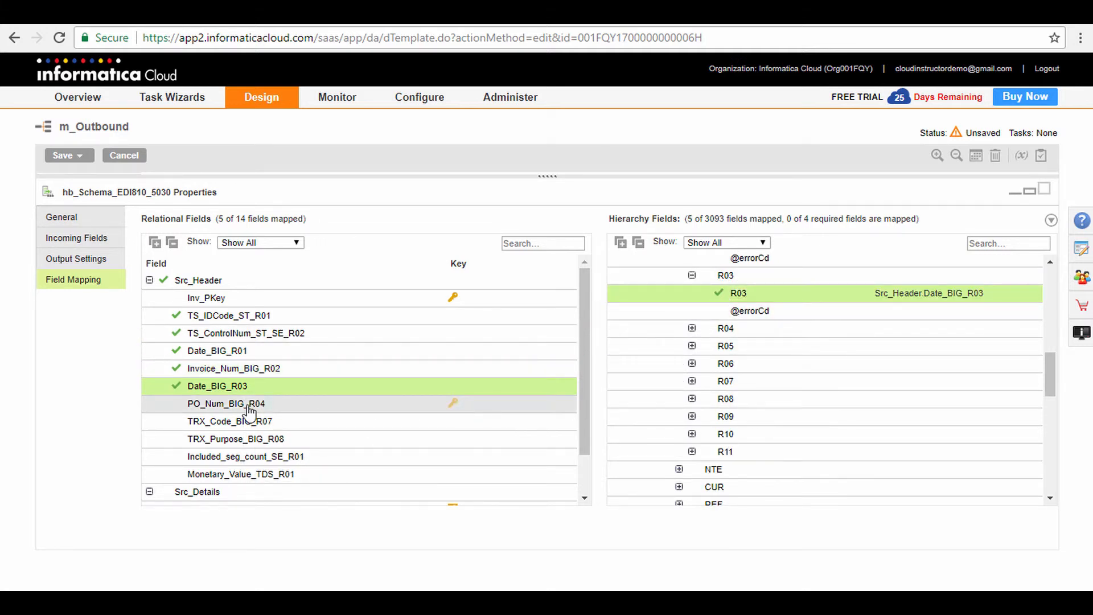
pyautogui.moveTo(251, 407); pyautogui.dragTo(739, 352)
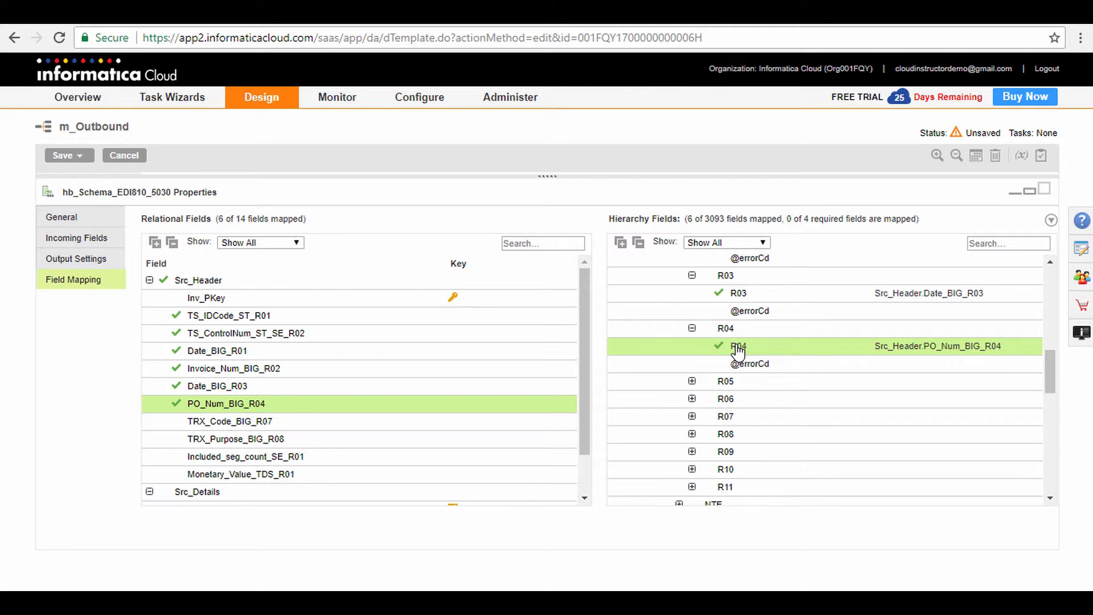
pyautogui.scroll(-3, 739, 351)
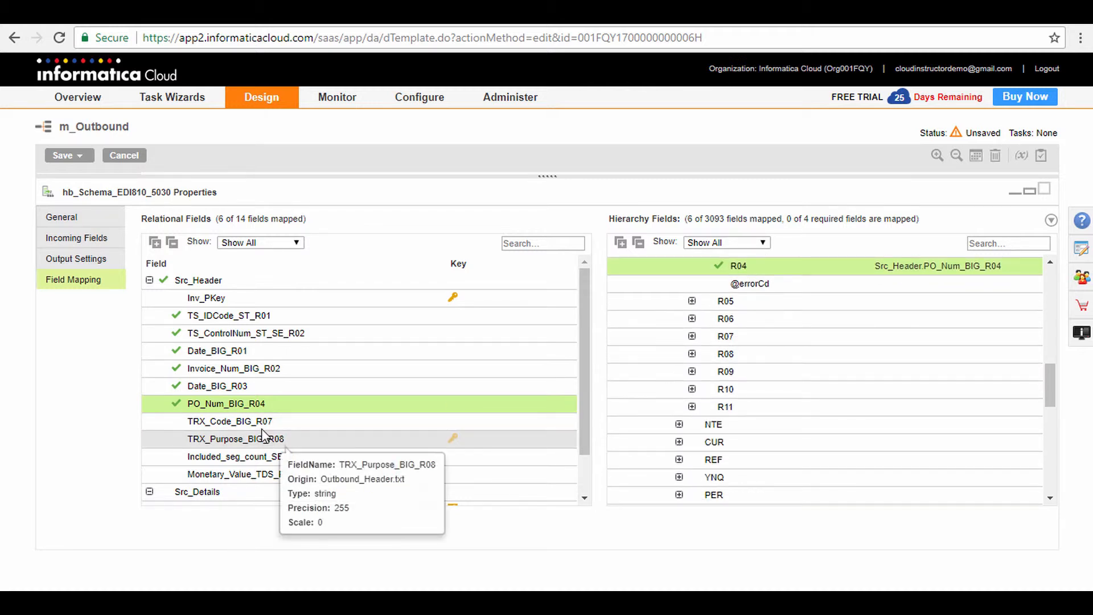
pyautogui.moveTo(272, 427); pyautogui.dragTo(710, 353)
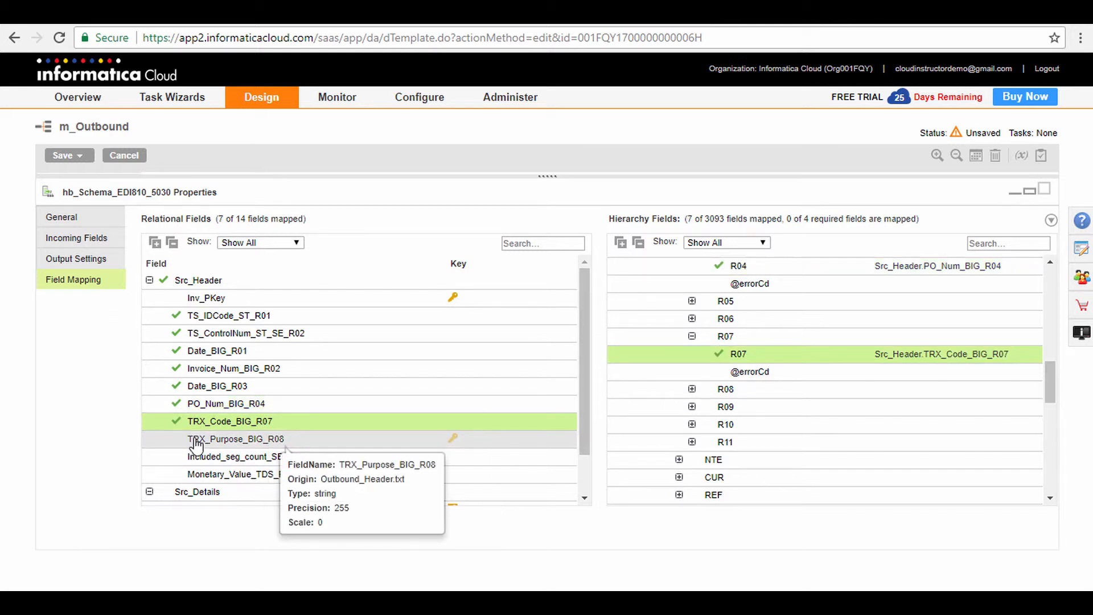
pyautogui.moveTo(197, 445); pyautogui.dragTo(736, 408)
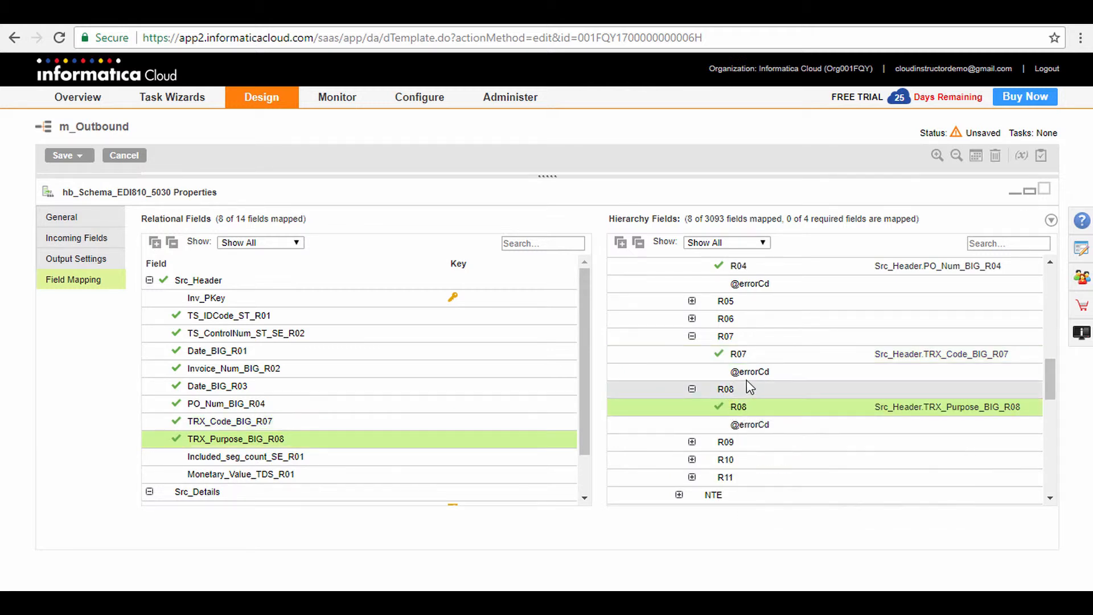
# Map Included_seg_count_SE_R01 and TS_ControlNum_ST_SE_R02 to R01 and R02 of the SE segment under TS_810.
pyautogui.scroll(-8, 747, 380)
pyautogui.scroll(-2, 753, 383)
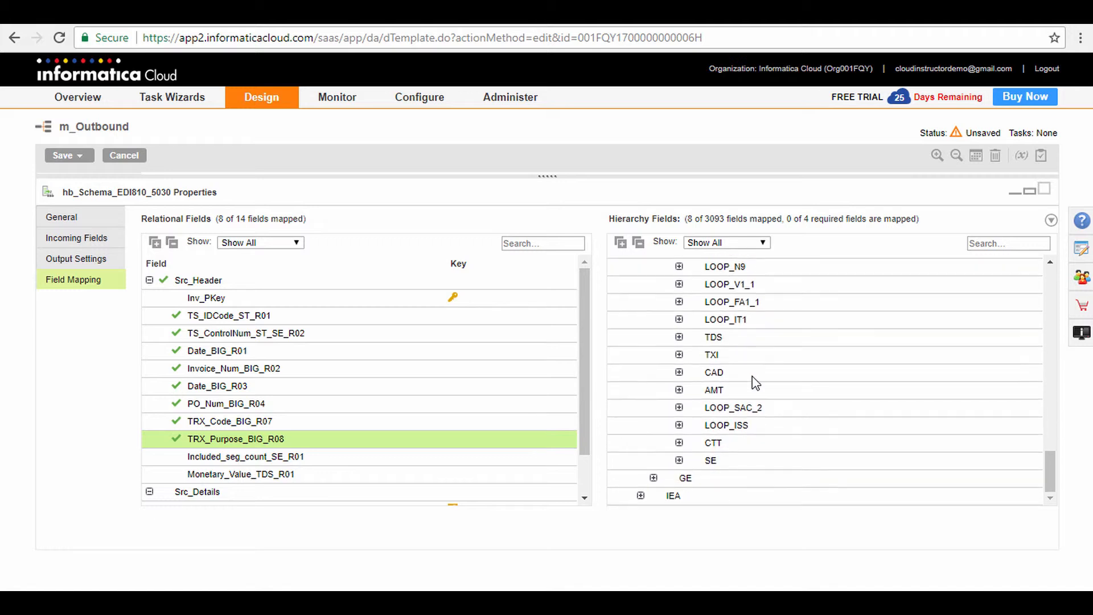
pyautogui.click(679, 461)
pyautogui.scroll(-1, 744, 410)
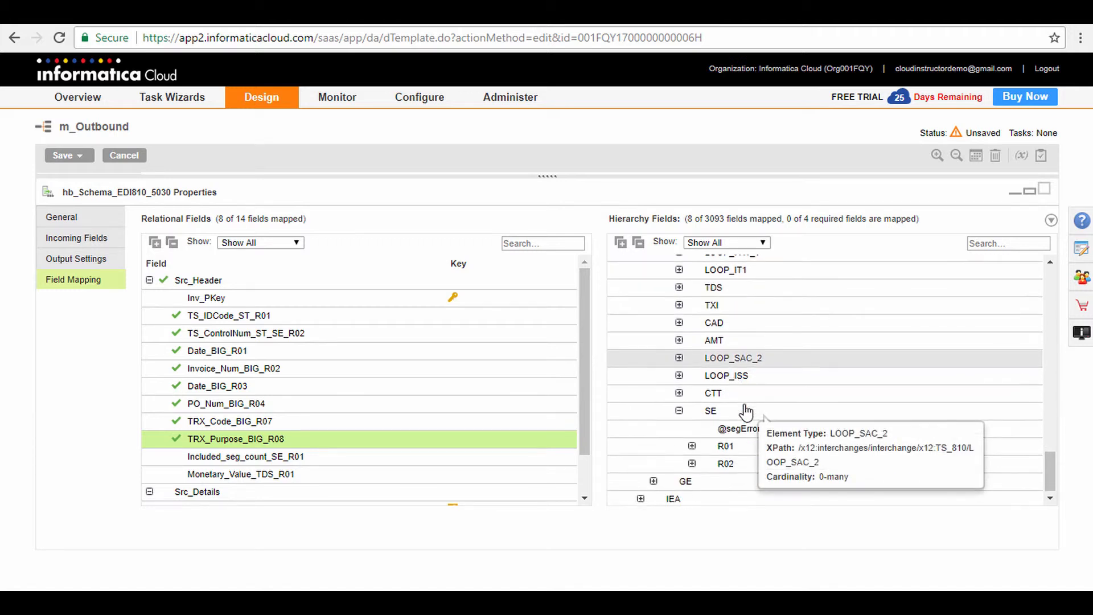
pyautogui.scroll(-1, 338, 452)
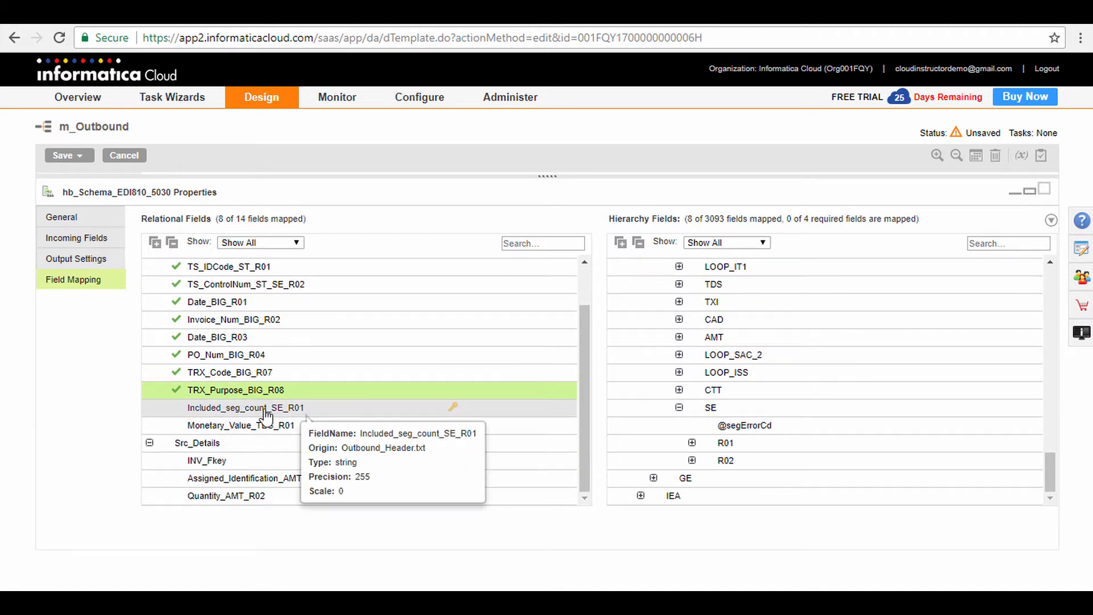
pyautogui.moveTo(270, 415); pyautogui.dragTo(721, 460)
pyautogui.scroll(-1, 790, 398)
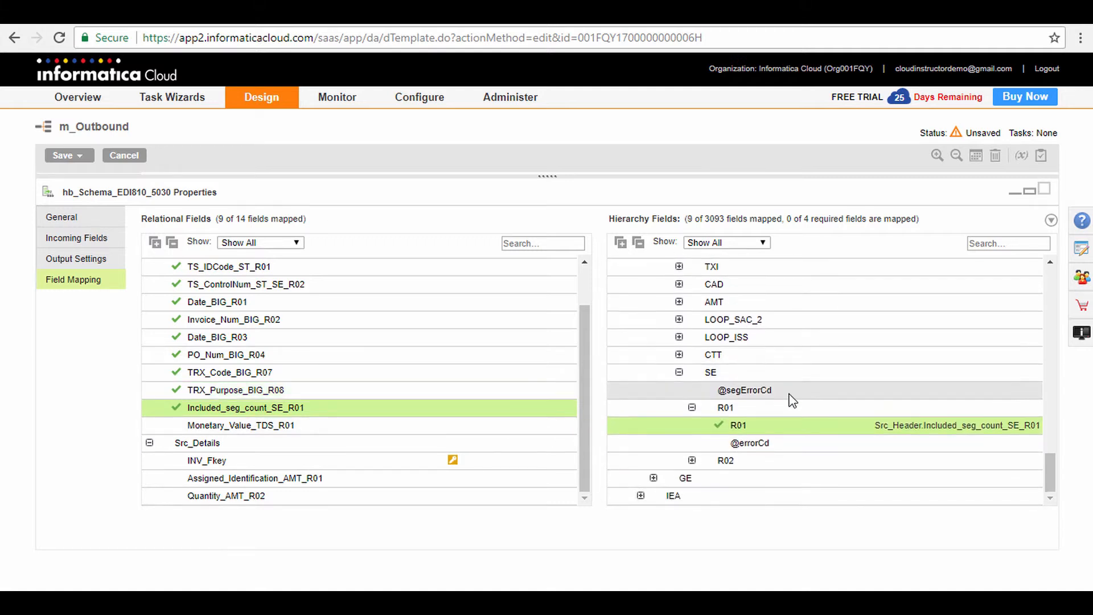
pyautogui.scroll(1, 379, 361)
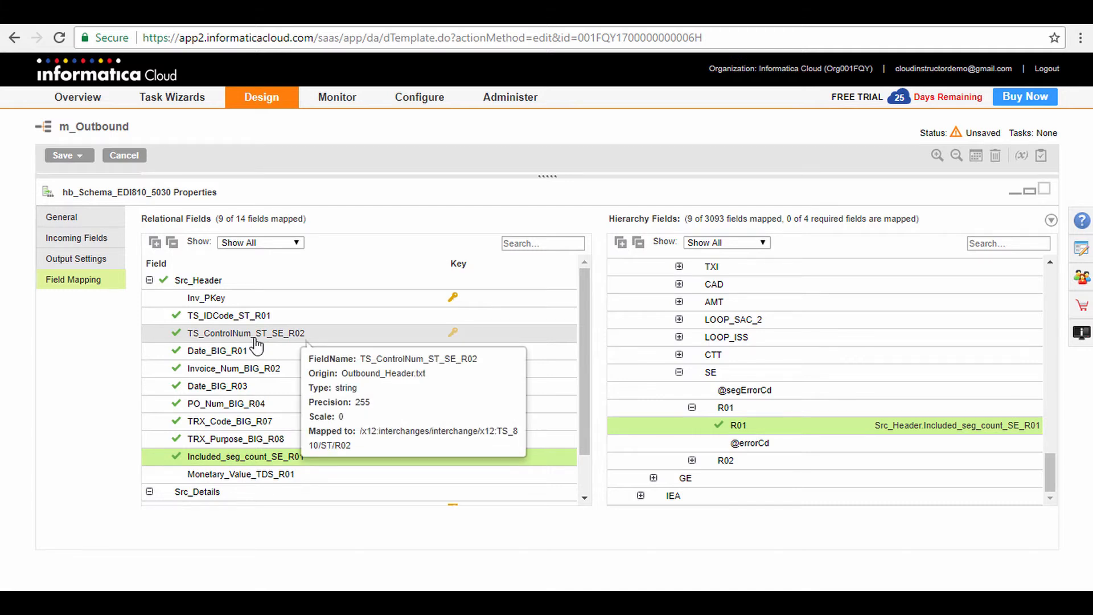
pyautogui.moveTo(256, 341); pyautogui.dragTo(729, 478)
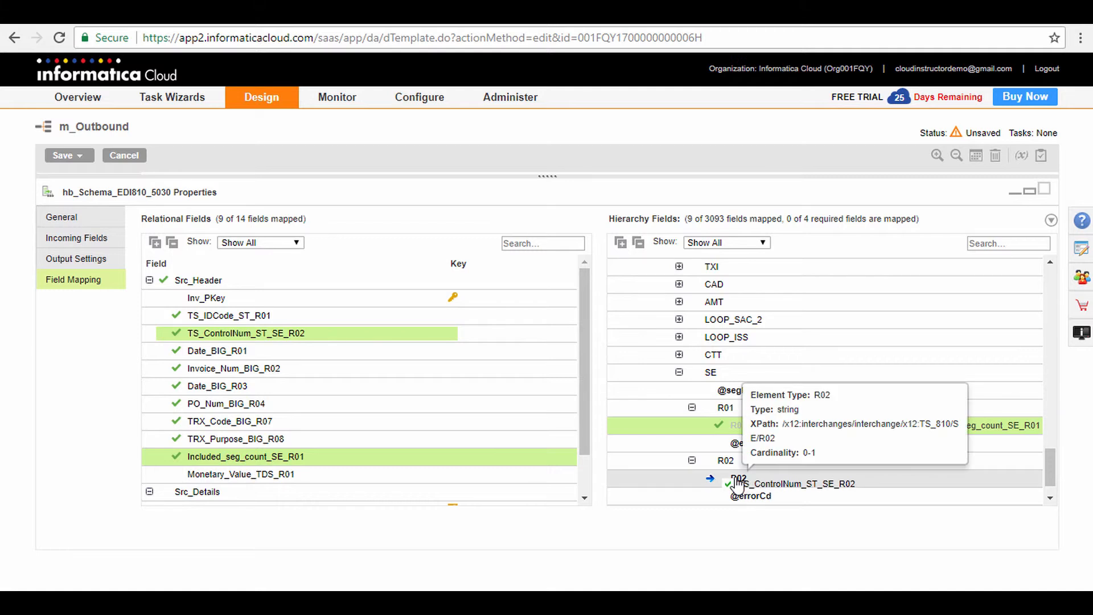
# Map Monetary_Value_TDS_R01 to R01 of the TDS segment under TS_810.
pyautogui.scroll(-5, 734, 483)
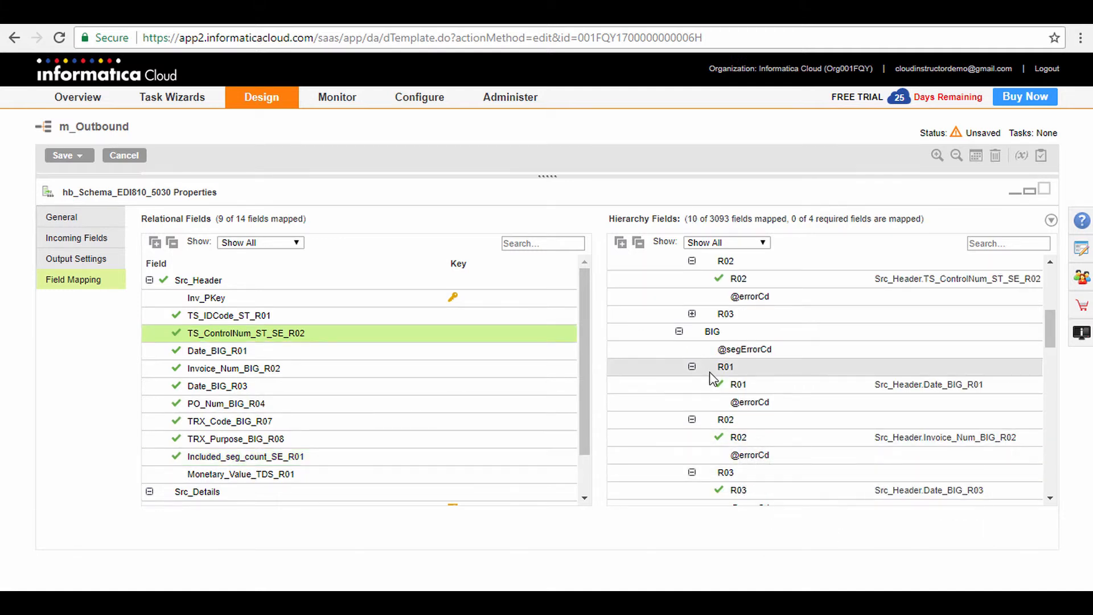
pyautogui.scroll(-10, 712, 377)
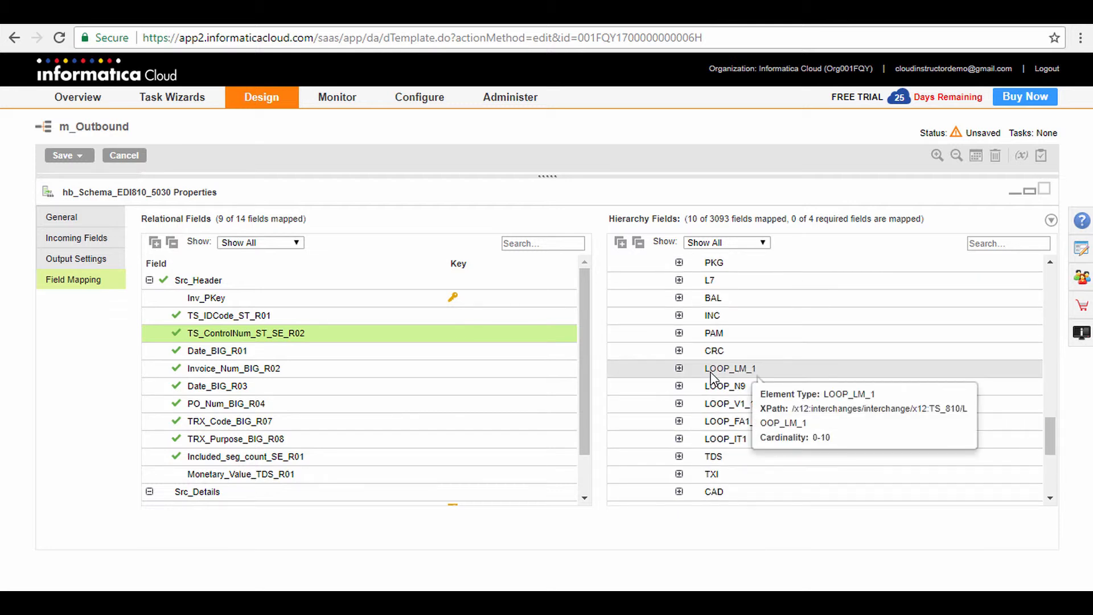
pyautogui.click(679, 457)
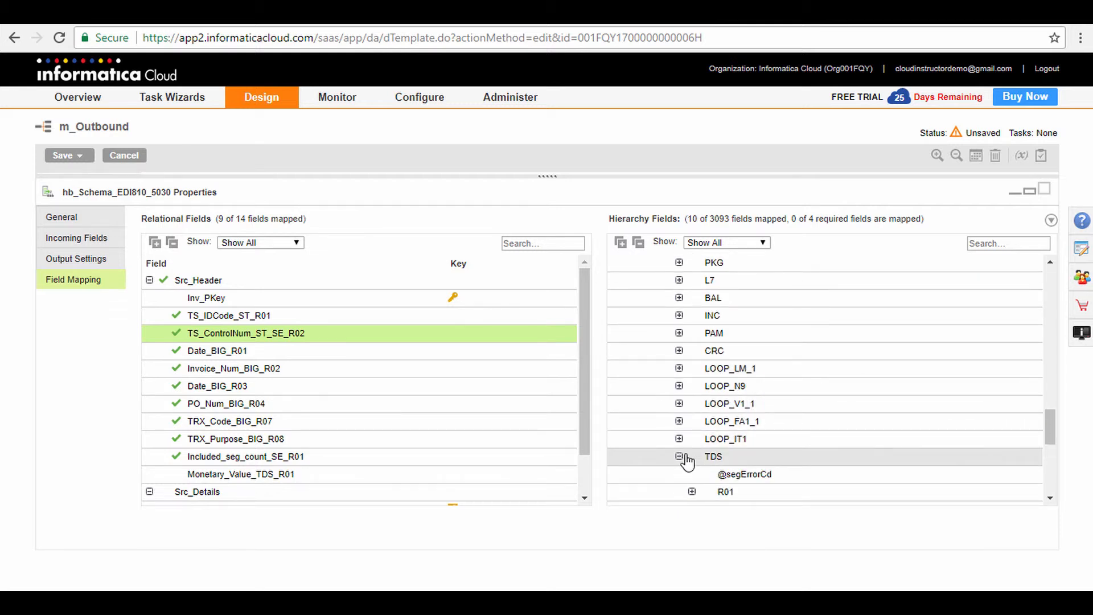
pyautogui.scroll(-3, 752, 401)
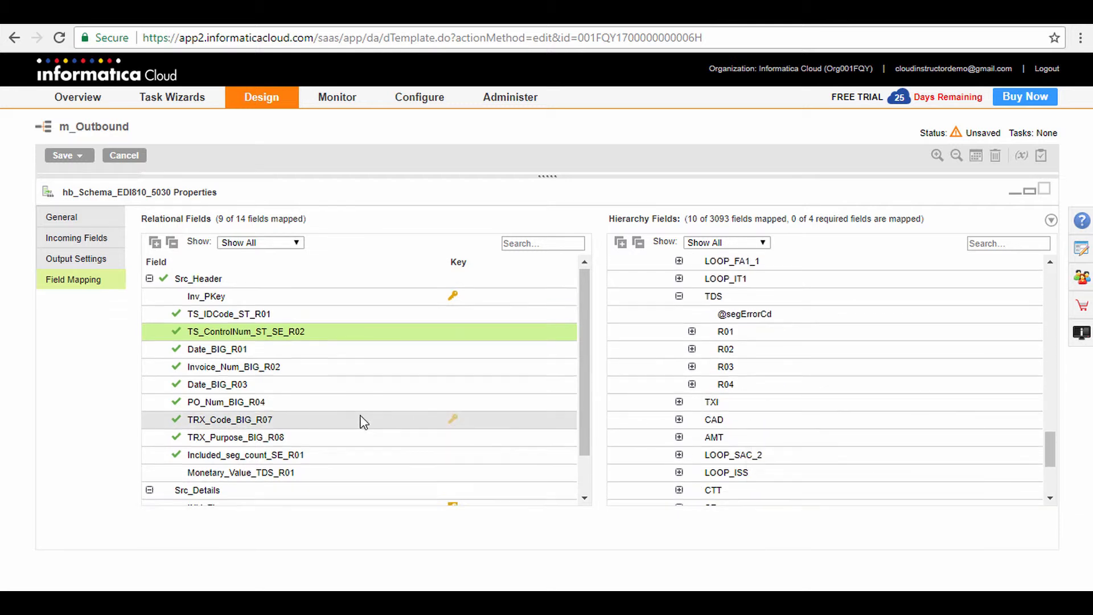
pyautogui.scroll(-1, 353, 419)
pyautogui.moveTo(292, 431); pyautogui.dragTo(740, 353)
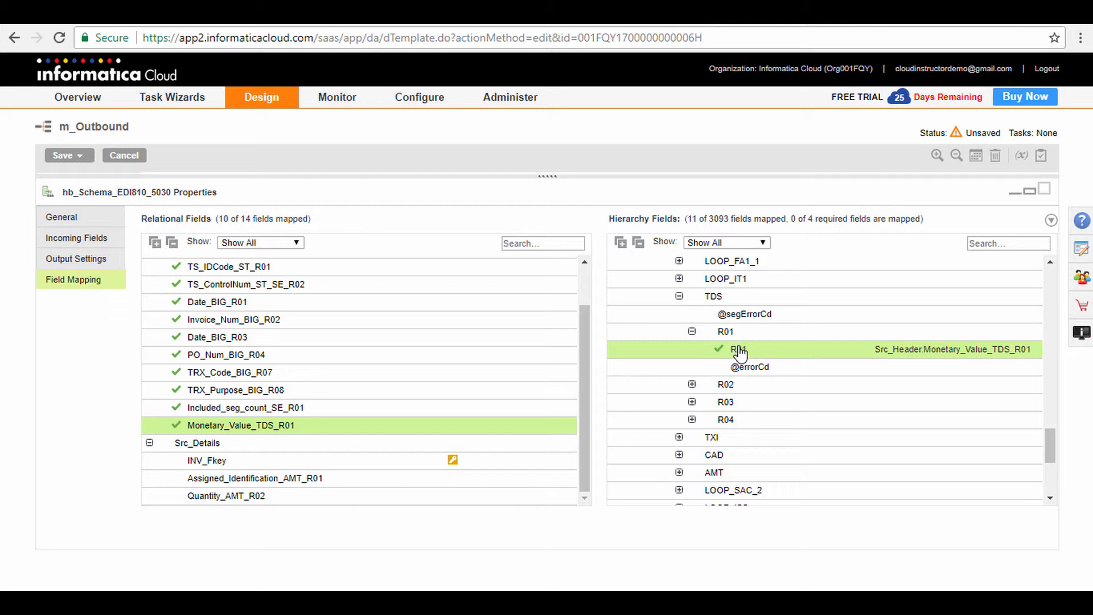
# Map Assigned_Identification_AMT_R01 and Quantity_AMT_R02 from Src_Details to R01 and R02 of the AMT segment under TS_810.
pyautogui.scroll(-1, 683, 391)
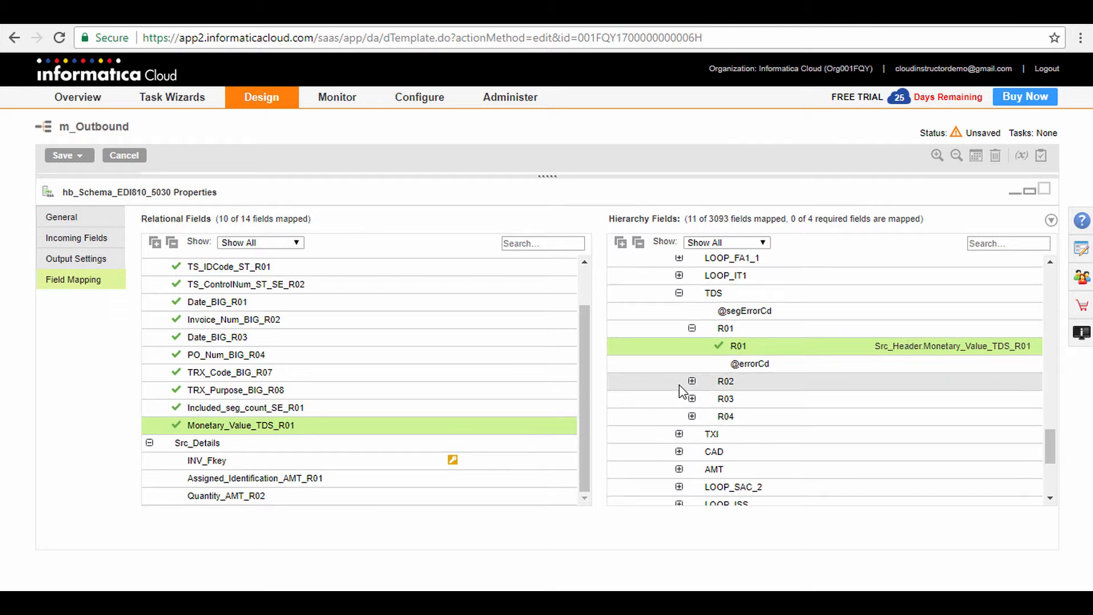
pyautogui.scroll(-4, 682, 393)
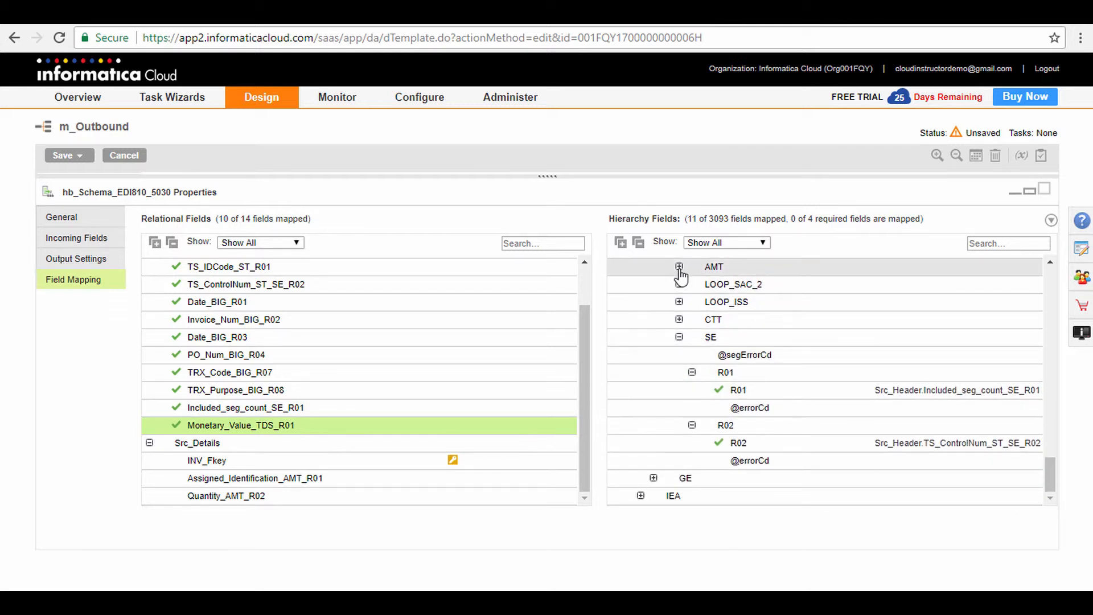
pyautogui.click(679, 268)
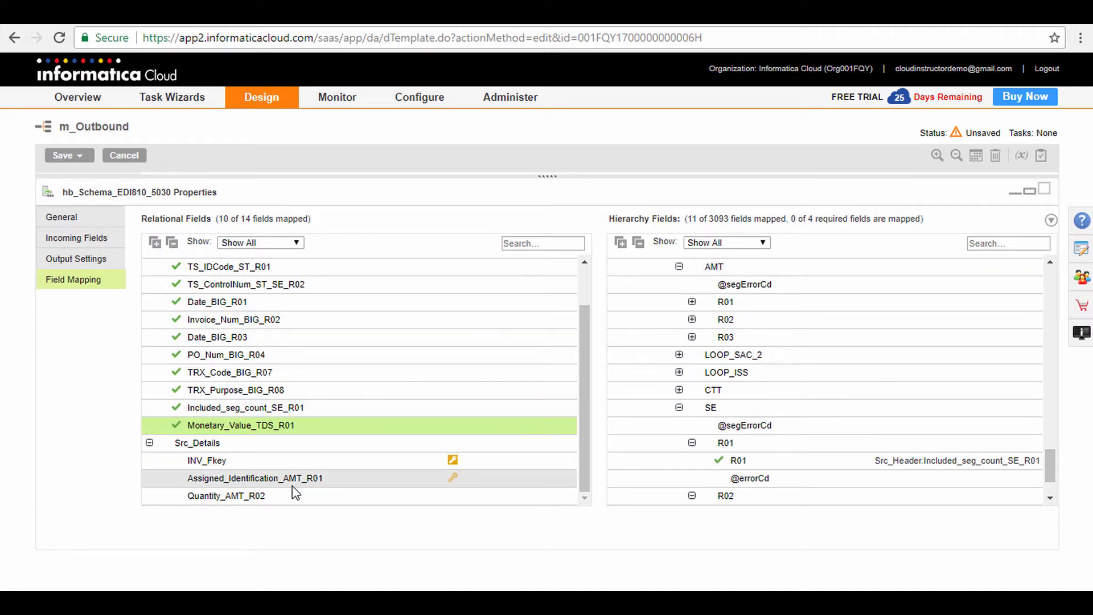
pyautogui.moveTo(292, 486)
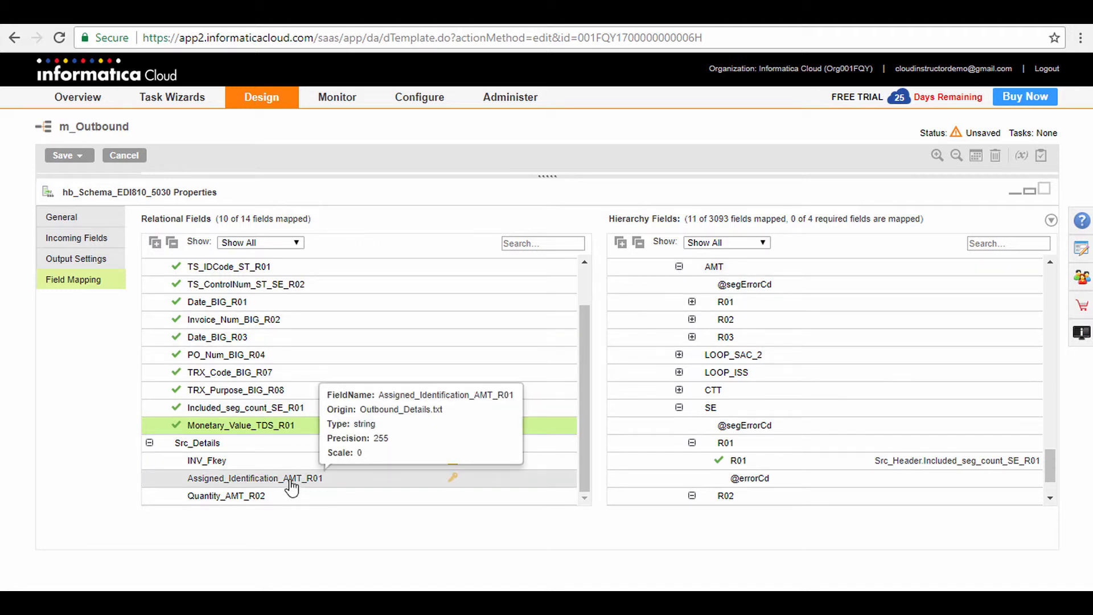
pyautogui.moveTo(291, 486); pyautogui.dragTo(735, 320)
pyautogui.moveTo(237, 507)
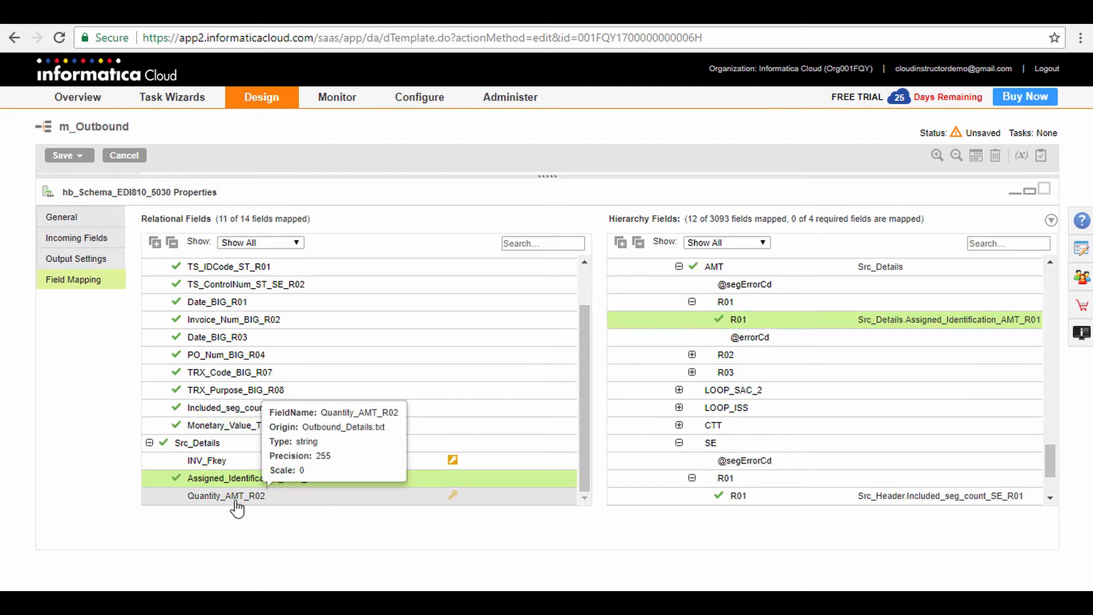
pyautogui.moveTo(238, 505); pyautogui.dragTo(735, 372)
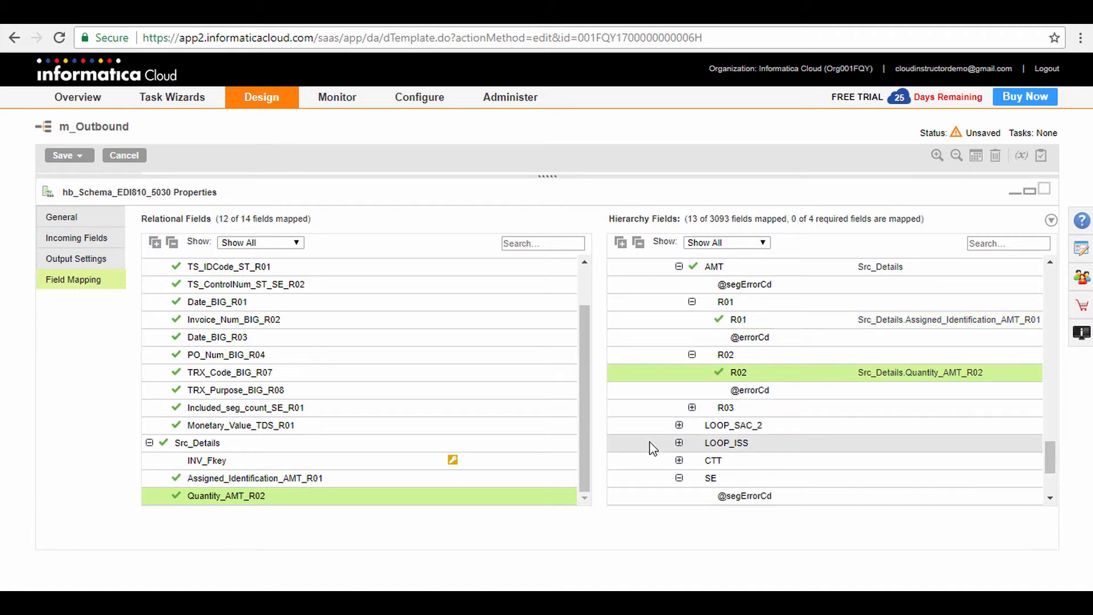
# Restore the properties pane to its split size and save the mapping while keeping it open.
pyautogui.click(1029, 190)
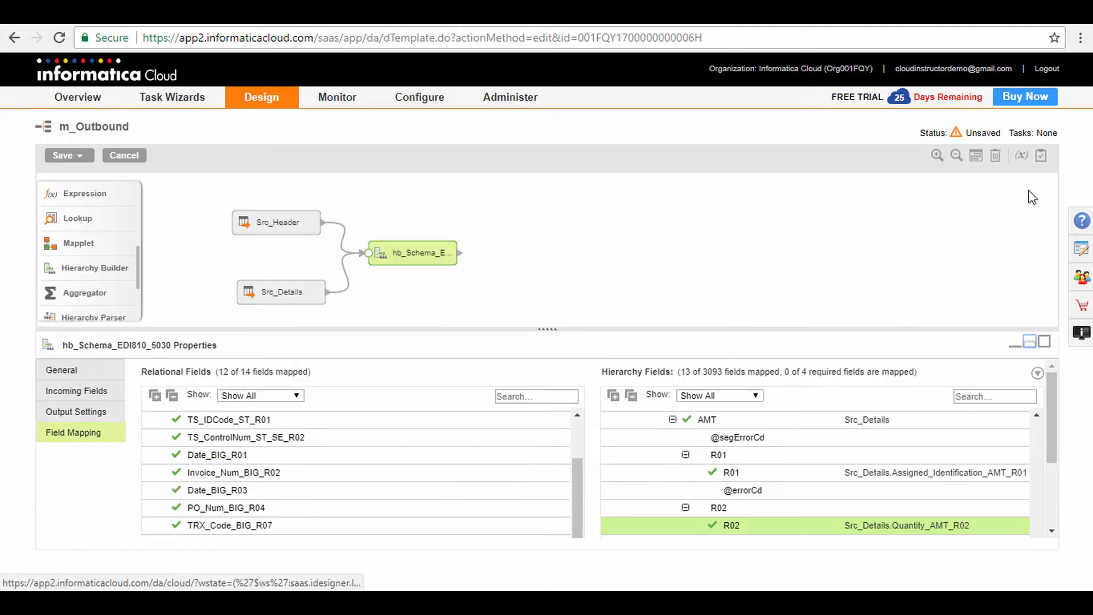
pyautogui.click(72, 156)
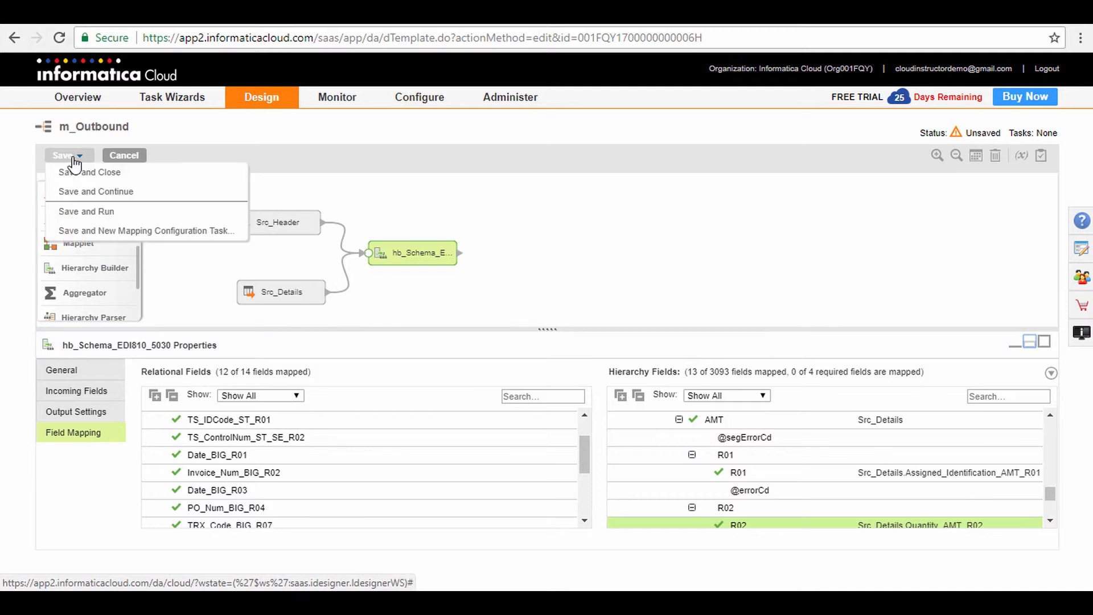
pyautogui.click(93, 192)
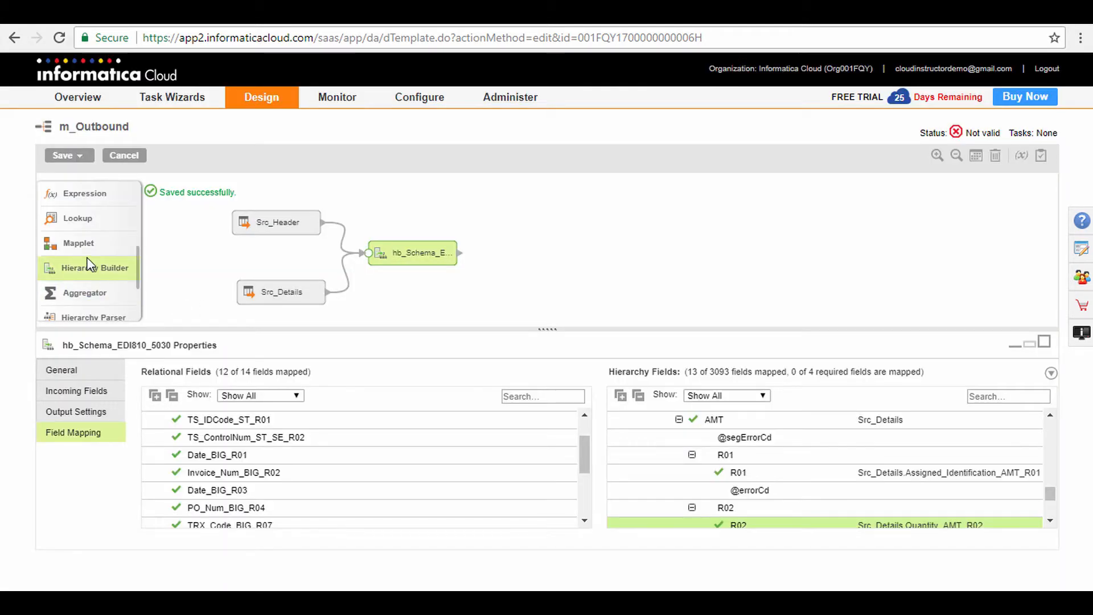
# Add a Target transformation named tgt_Gw_Target and link the hierarchy builder's output to it.
pyautogui.scroll(5, 85, 263)
pyautogui.moveTo(77, 219); pyautogui.dragTo(568, 253)
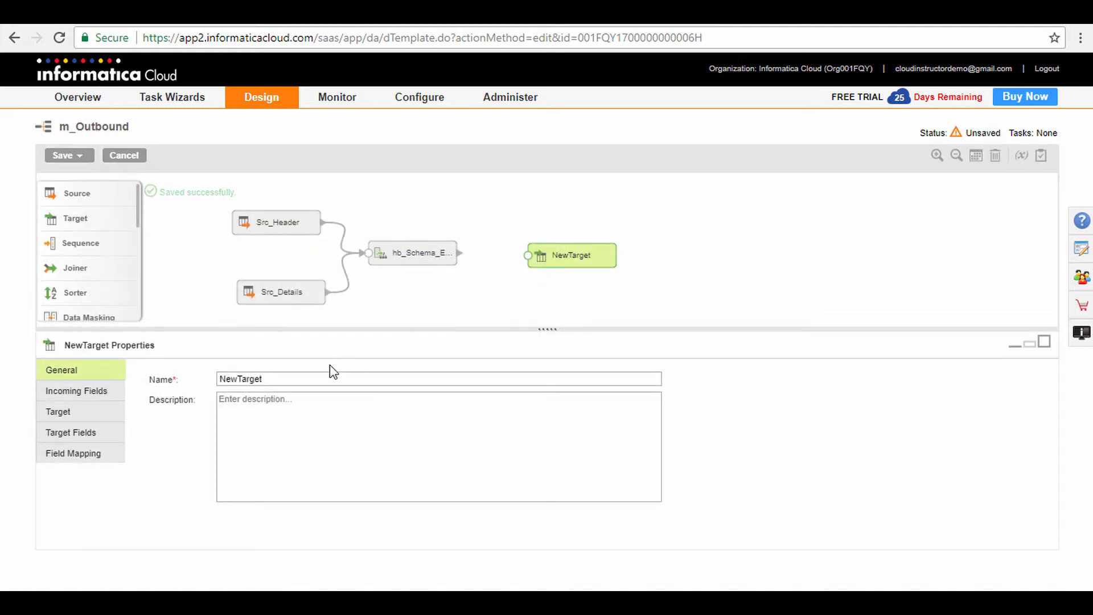
pyautogui.doubleClick(294, 379)
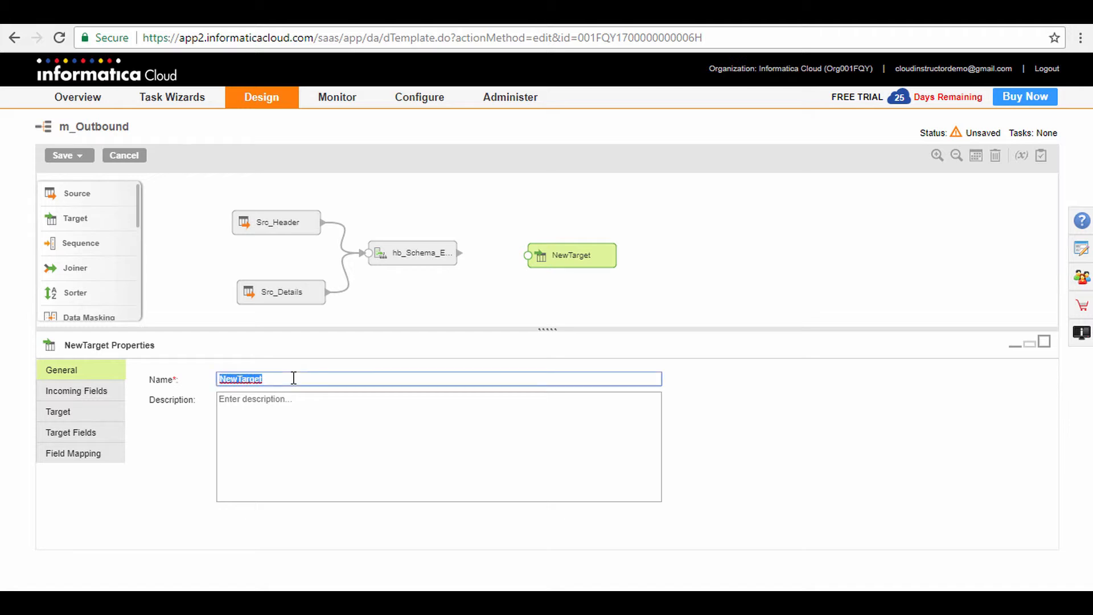
pyautogui.write('tgt_Gw_Target')
pyautogui.moveTo(463, 253); pyautogui.dragTo(484, 260)
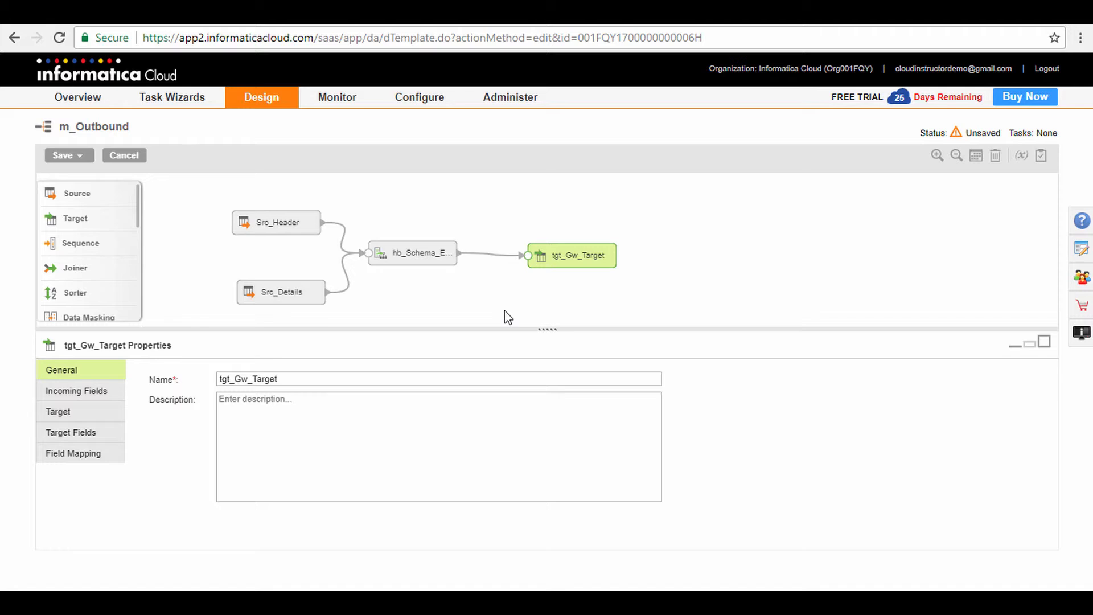
# Set the target's connection to B2B EDI Gateway and its object to GW_TARGET.
pyautogui.click(99, 422)
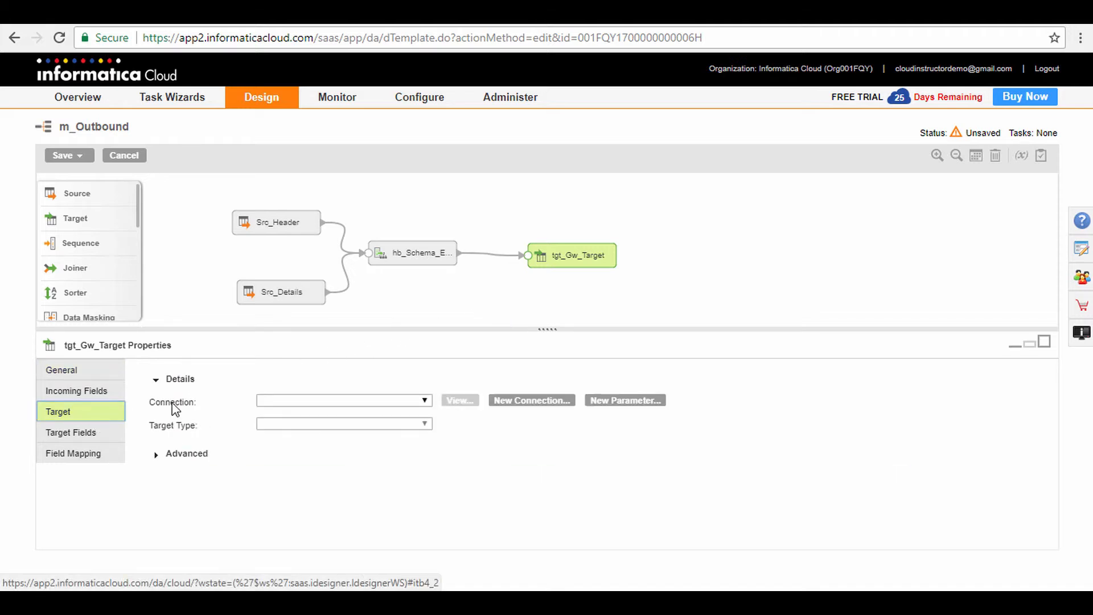
pyautogui.click(289, 401)
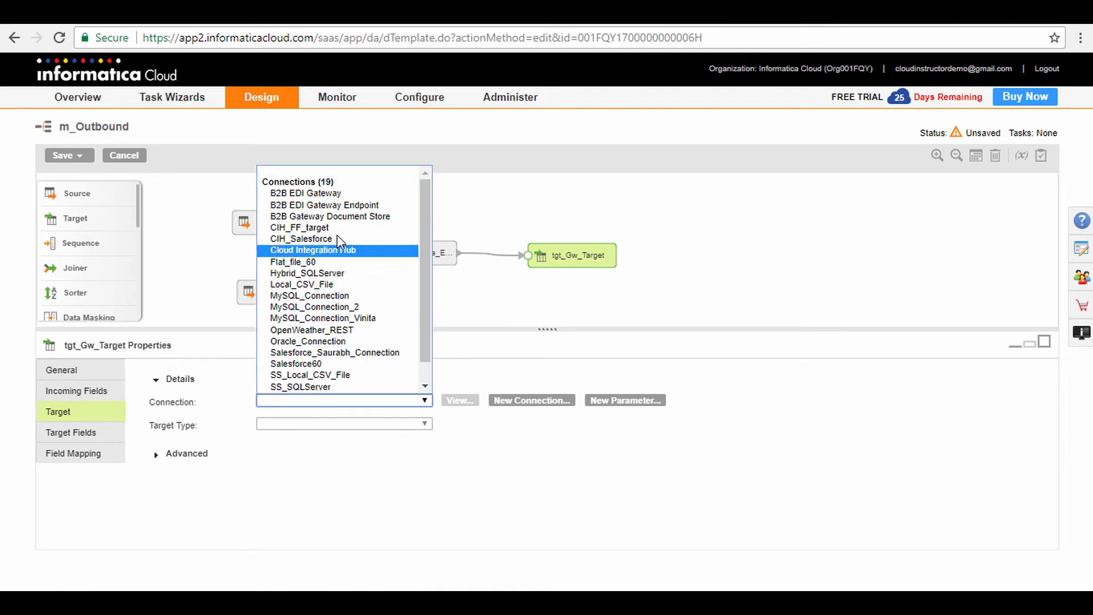
pyautogui.click(351, 193)
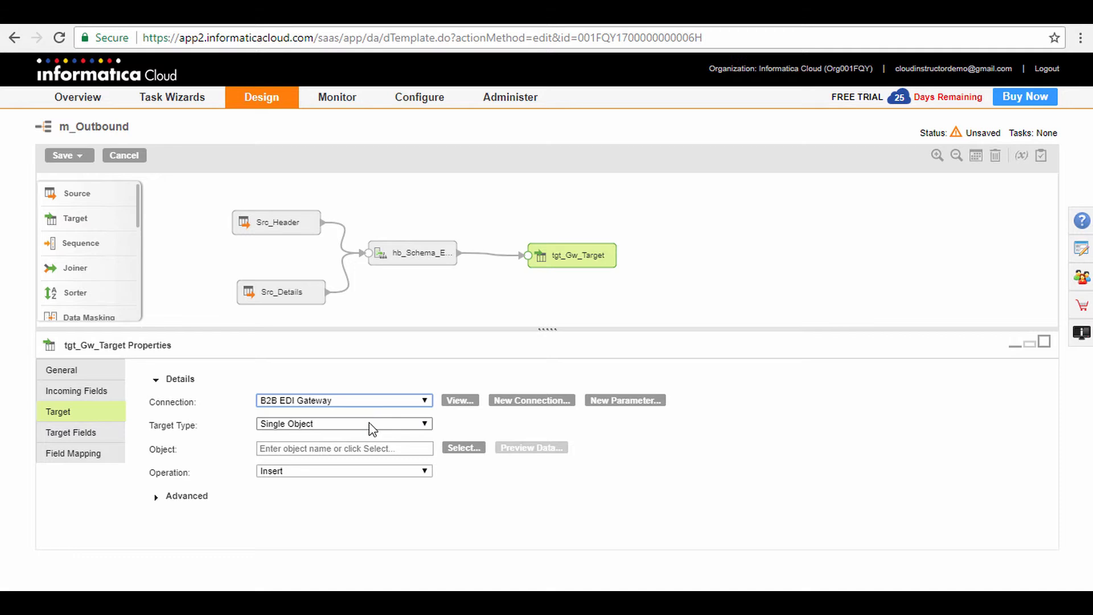
pyautogui.click(453, 447)
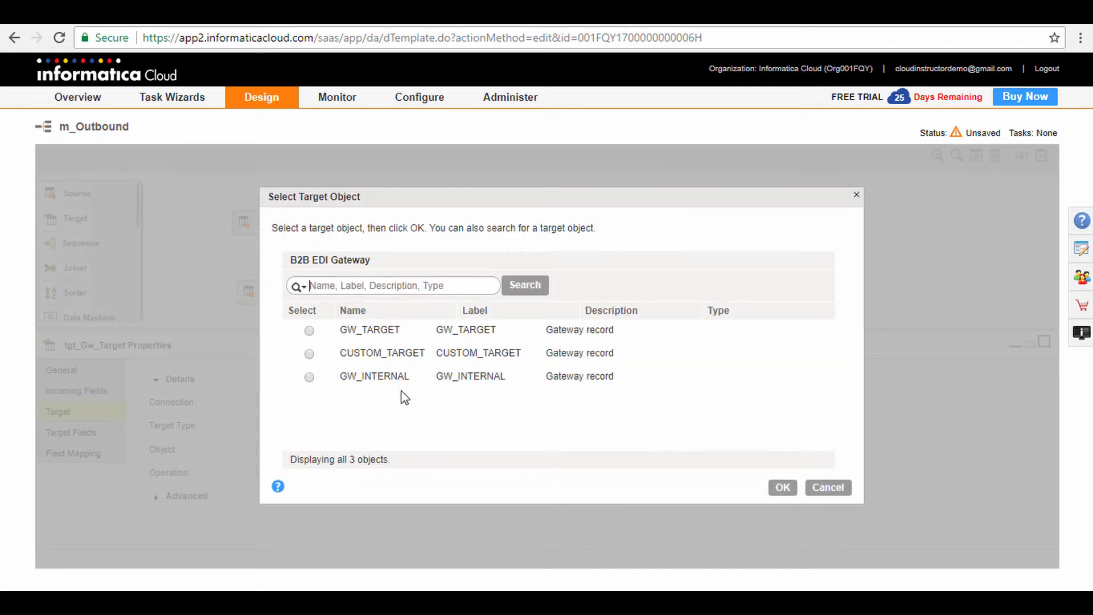
pyautogui.click(397, 330)
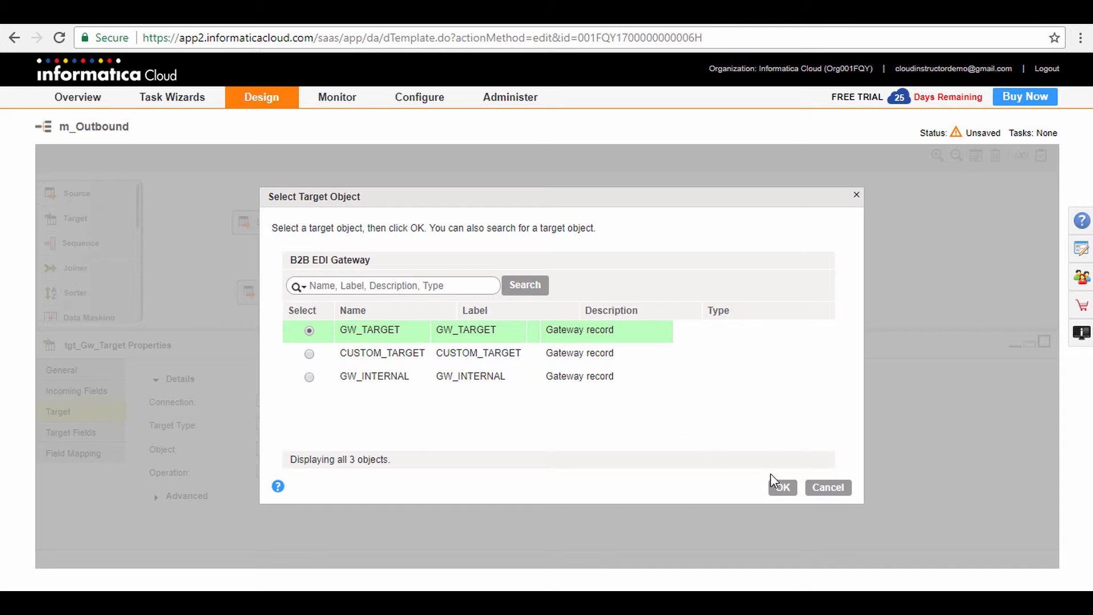
pyautogui.click(783, 488)
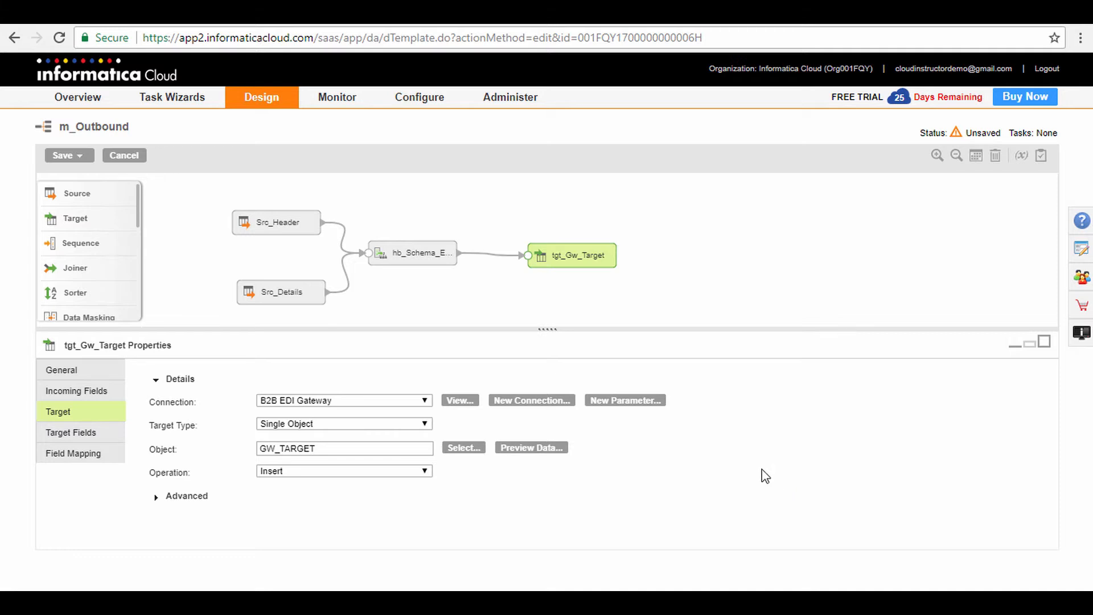
# Create an input parameter named p_Tgt for the target's connection.
pyautogui.click(646, 403)
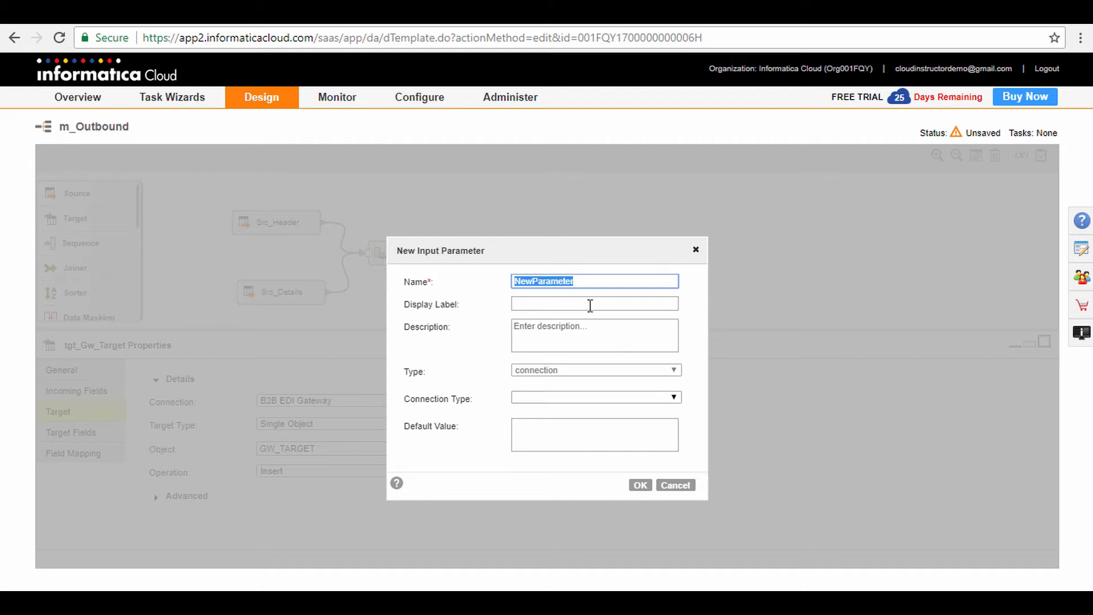
pyautogui.write('p_Tgt')
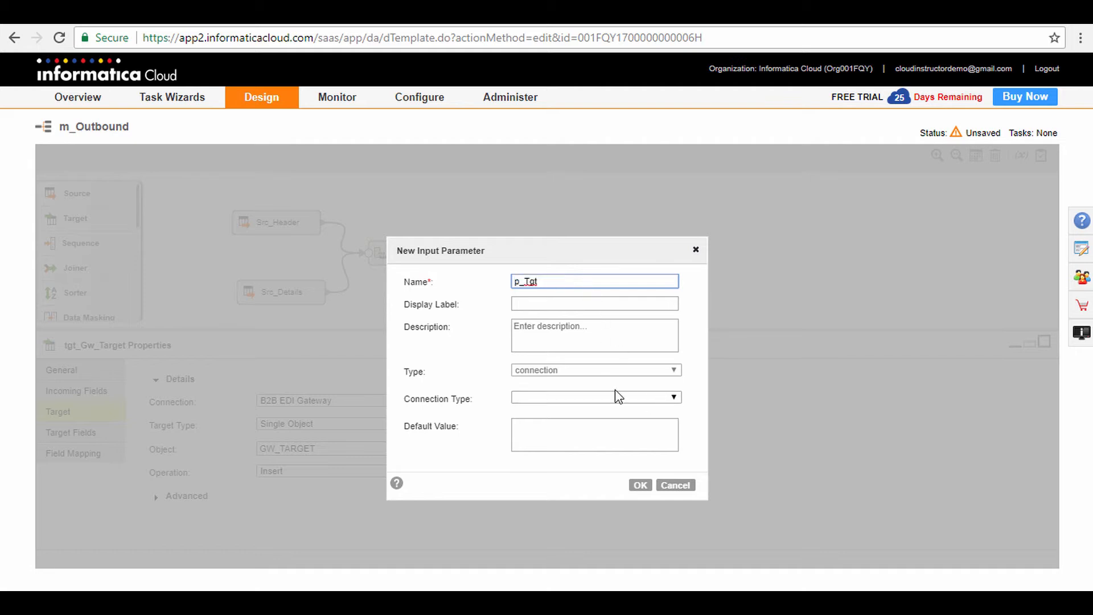
pyautogui.click(641, 487)
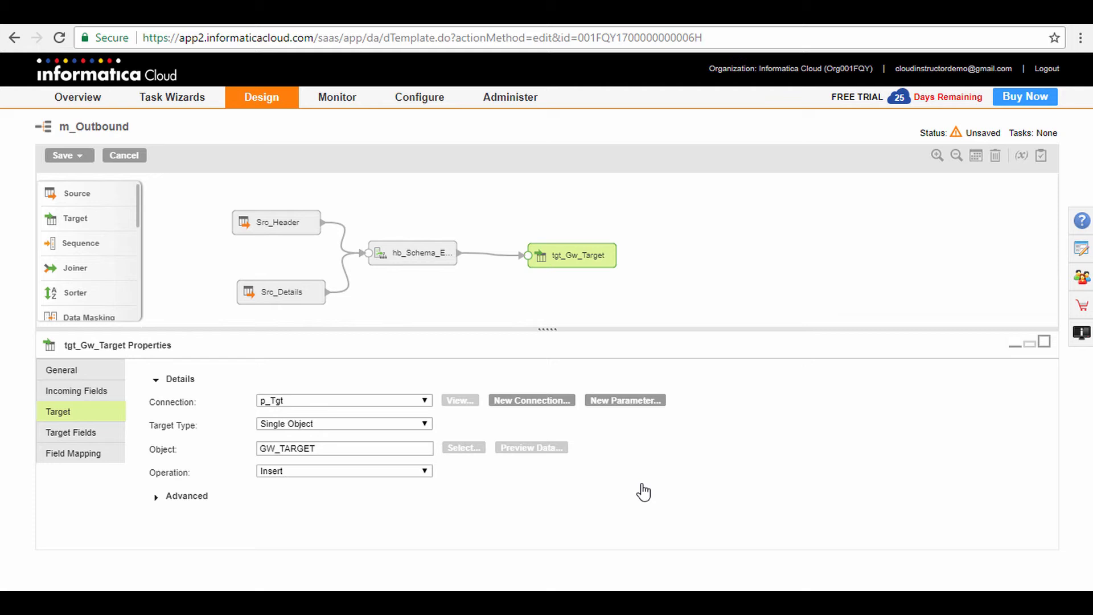
# Map the incoming Output field to the target's DATA field and validate the mapping.
pyautogui.click(92, 463)
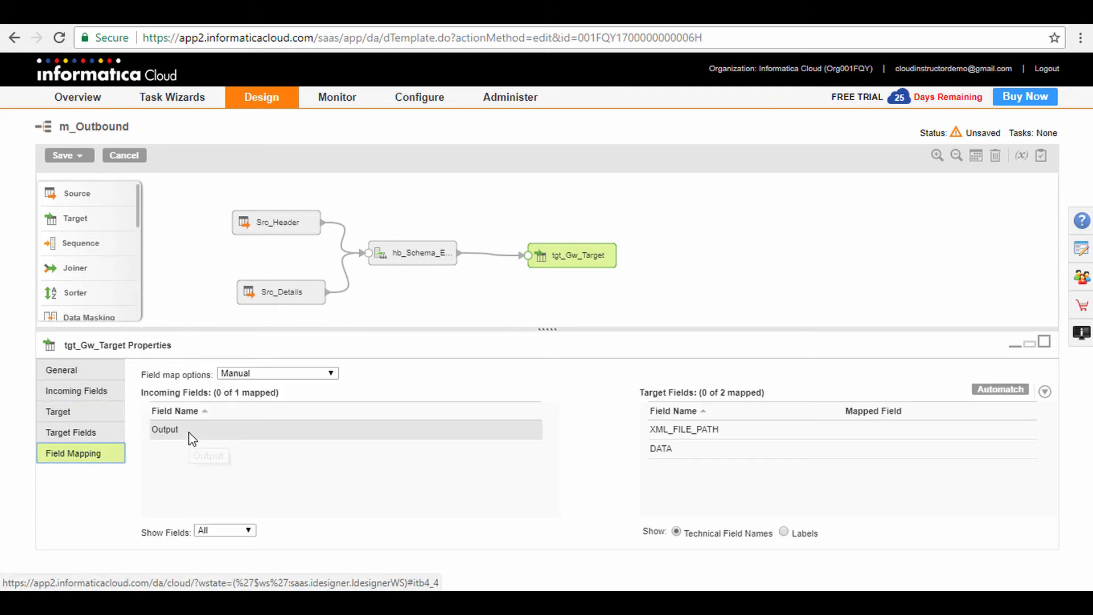
pyautogui.moveTo(190, 432); pyautogui.dragTo(684, 445)
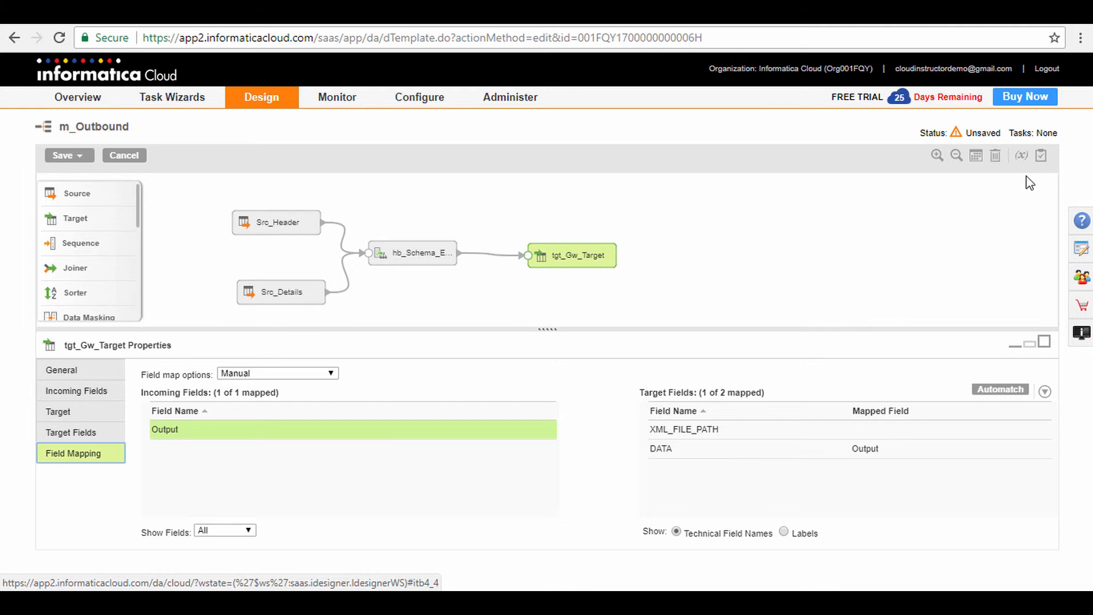
pyautogui.click(1041, 157)
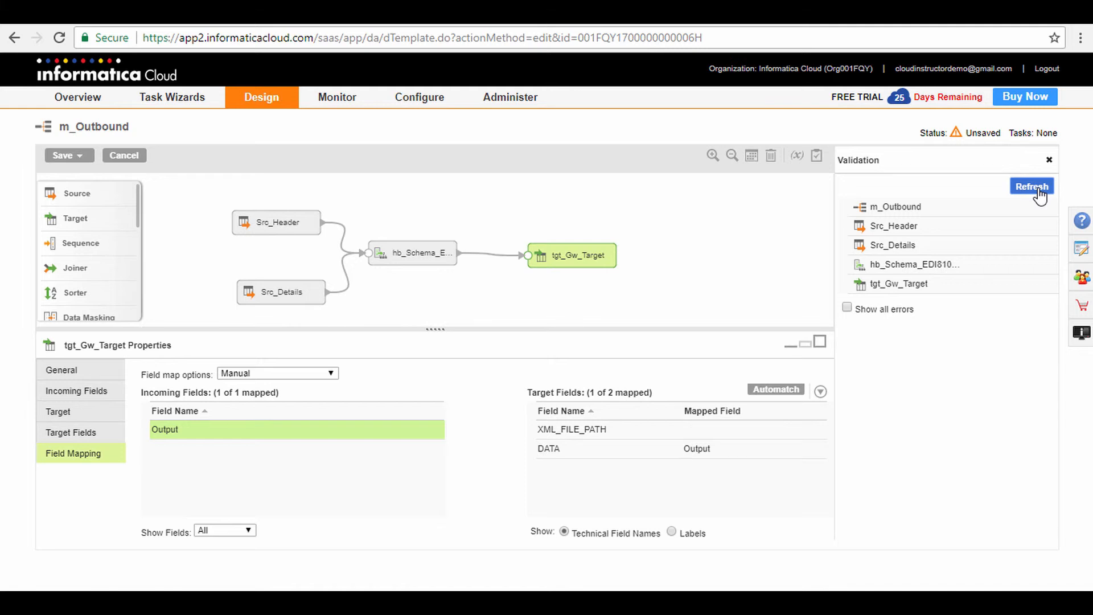
# Arrange the transformations neatly on the canvas, and save and close the m_Outbound mapping.
pyautogui.click(751, 156)
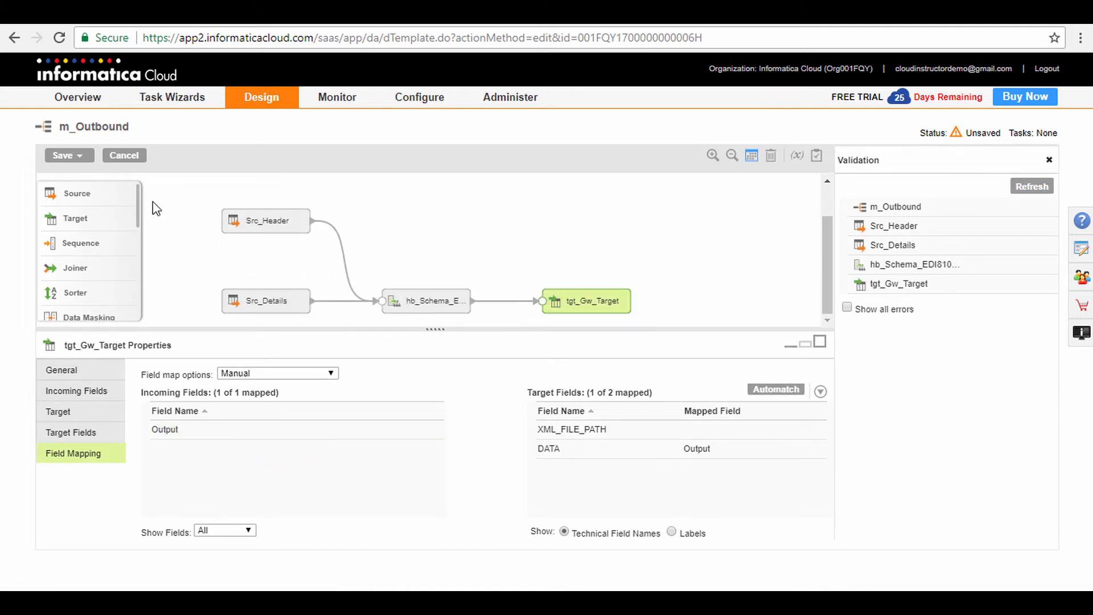
pyautogui.click(64, 156)
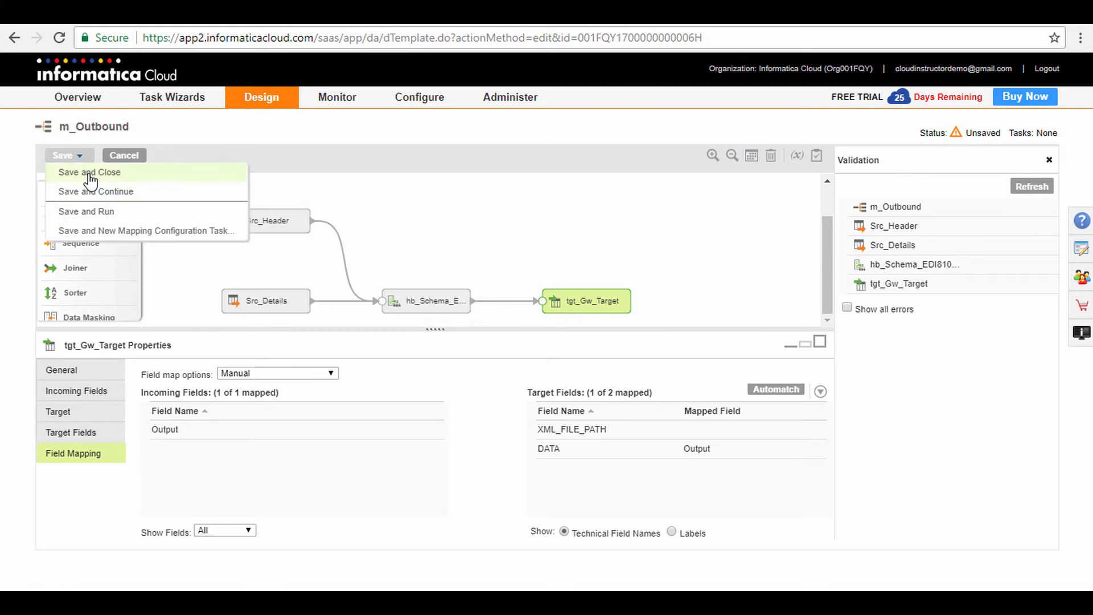
pyautogui.click(89, 175)
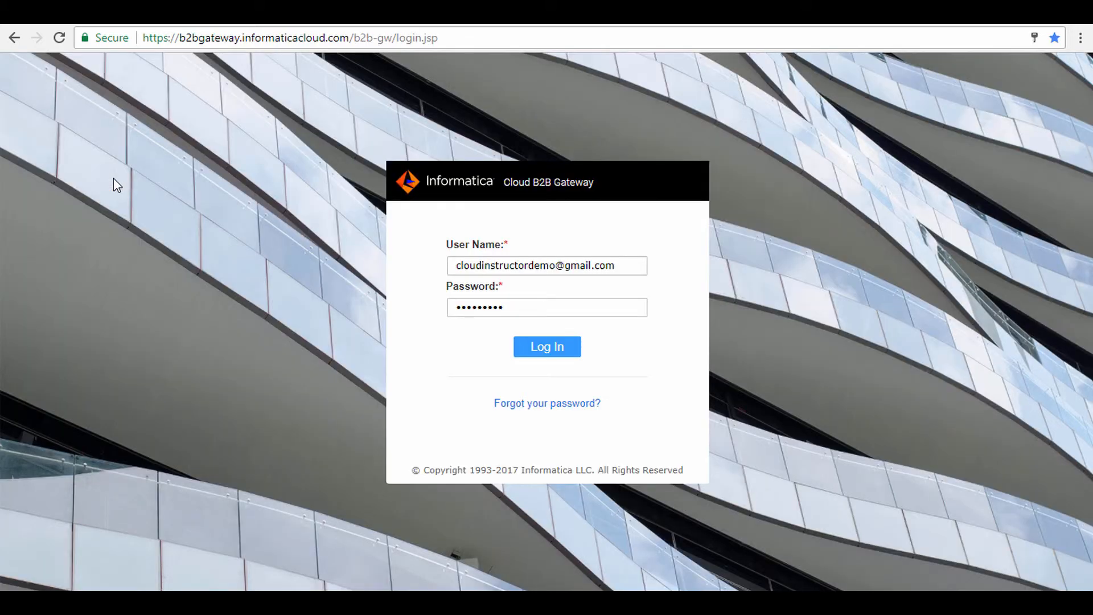
# Switch to Informatica Cloud B2B Gateway, log in with the filled-in credentials, and open the outbound settings of partner Customer_Superstore.
pyautogui.click(545, 347)
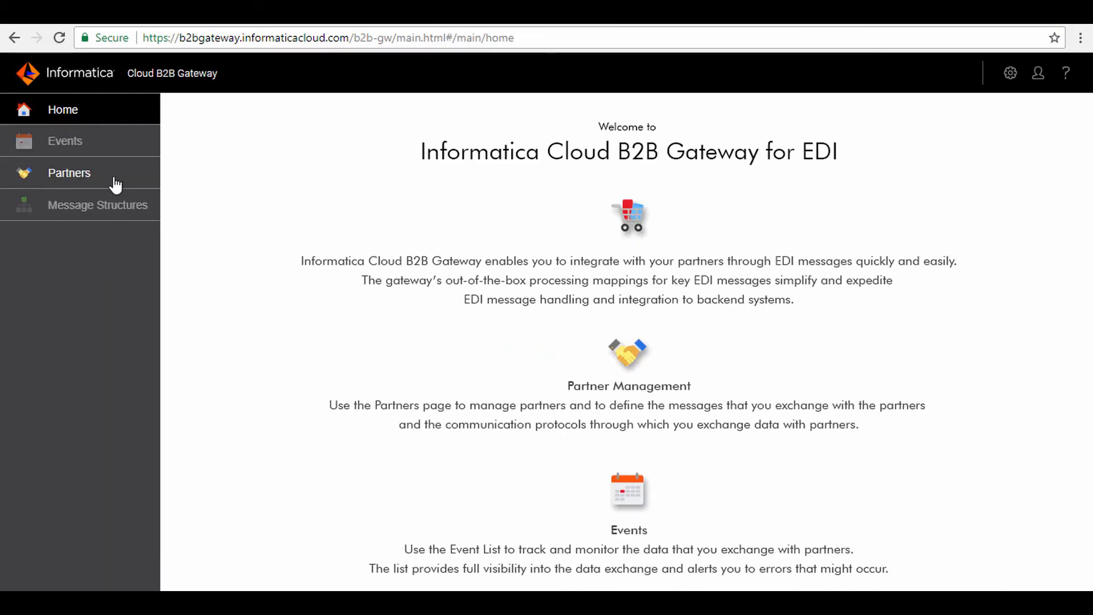
pyautogui.click(108, 182)
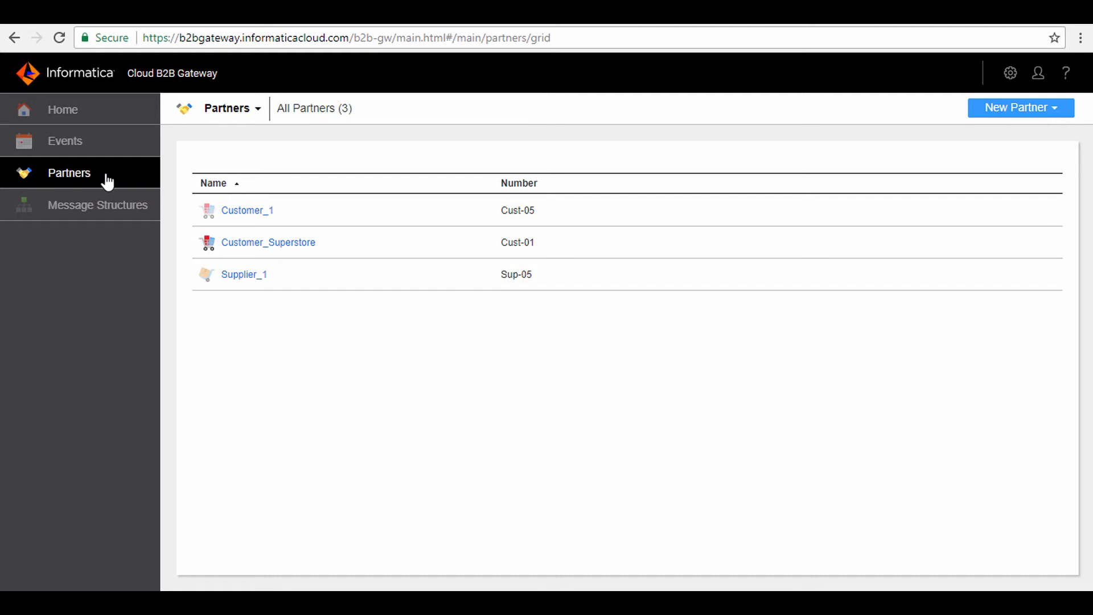
pyautogui.click(257, 244)
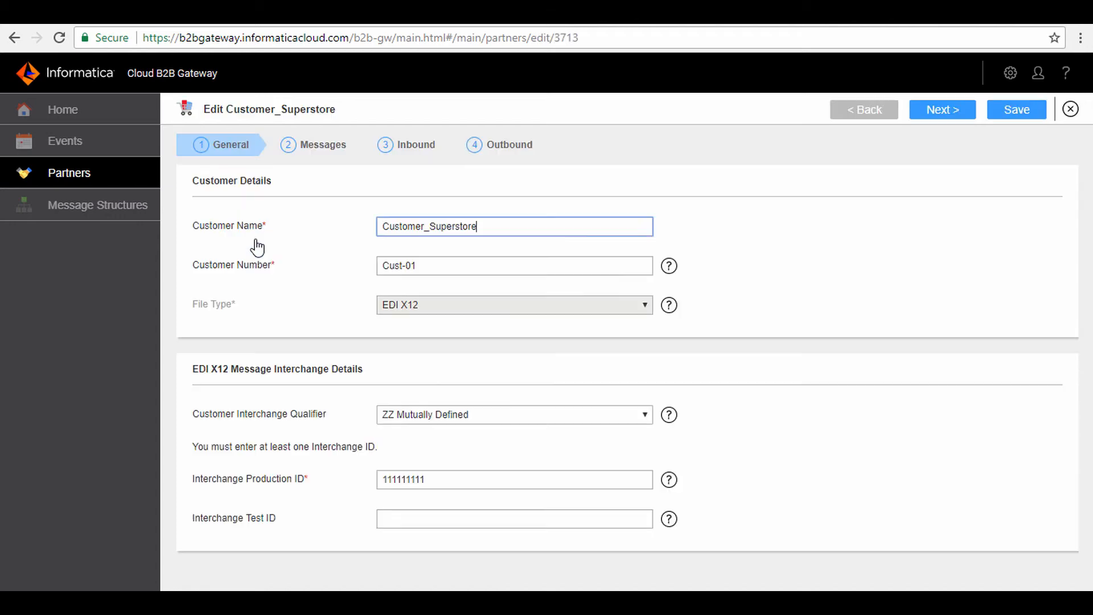
pyautogui.click(520, 151)
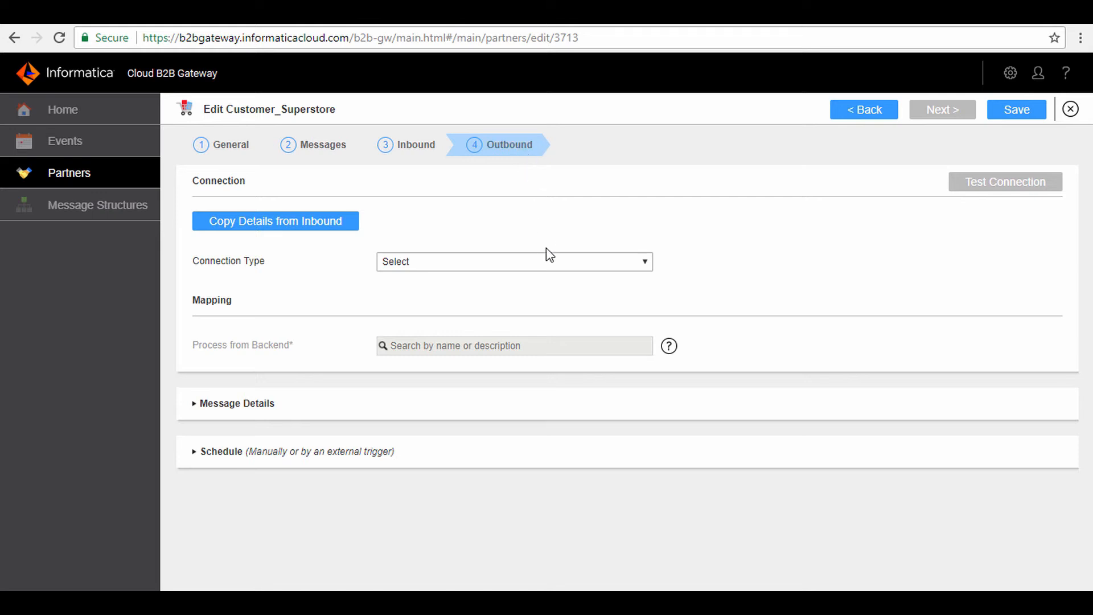
# Set the outbound connection type to Local Folder/MFT with C:\TrgDirectory as the target directory.
pyautogui.click(547, 262)
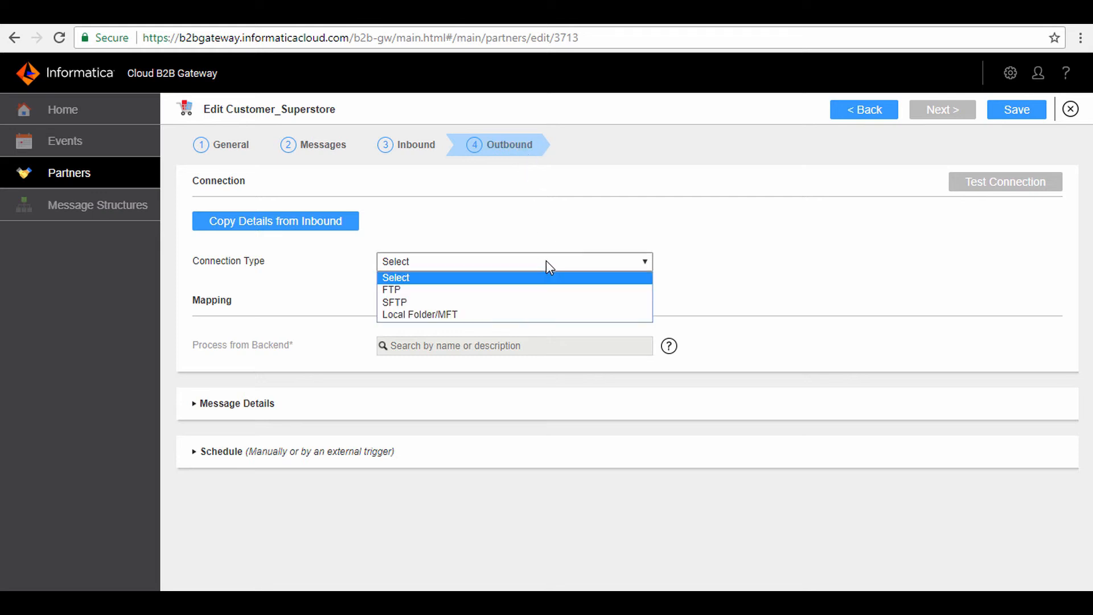
pyautogui.click(538, 315)
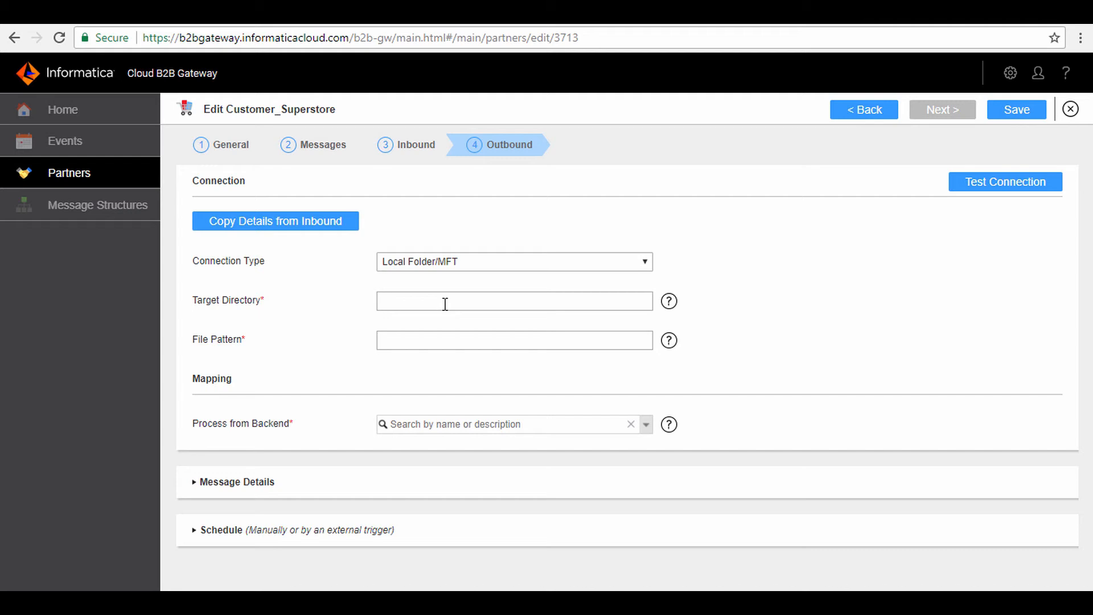
pyautogui.click(539, 305)
pyautogui.write('C:\\TrgDirectory')
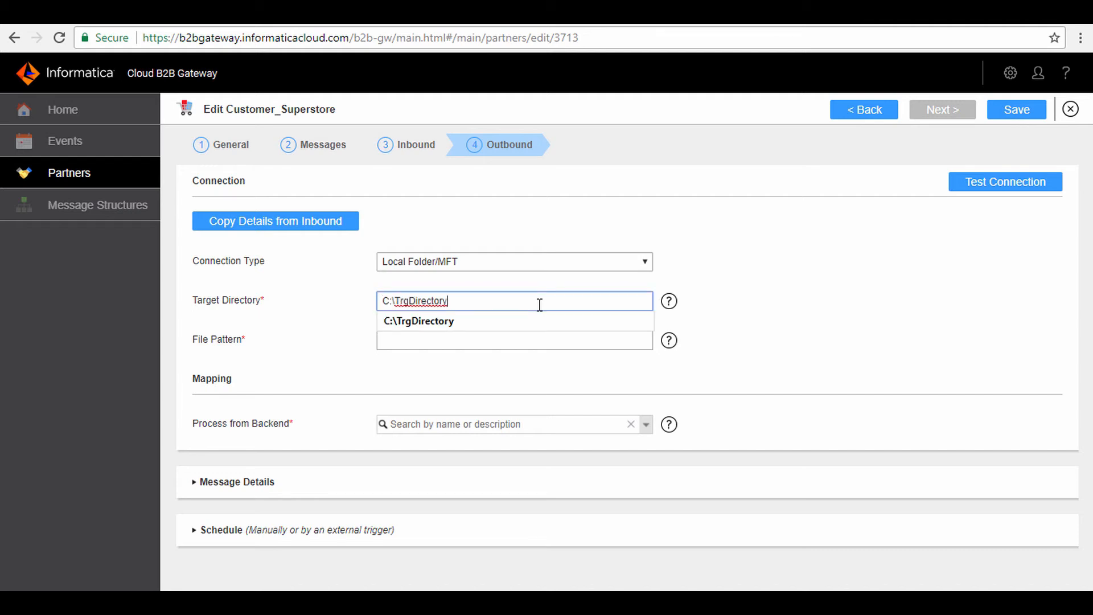
pyautogui.click(462, 380)
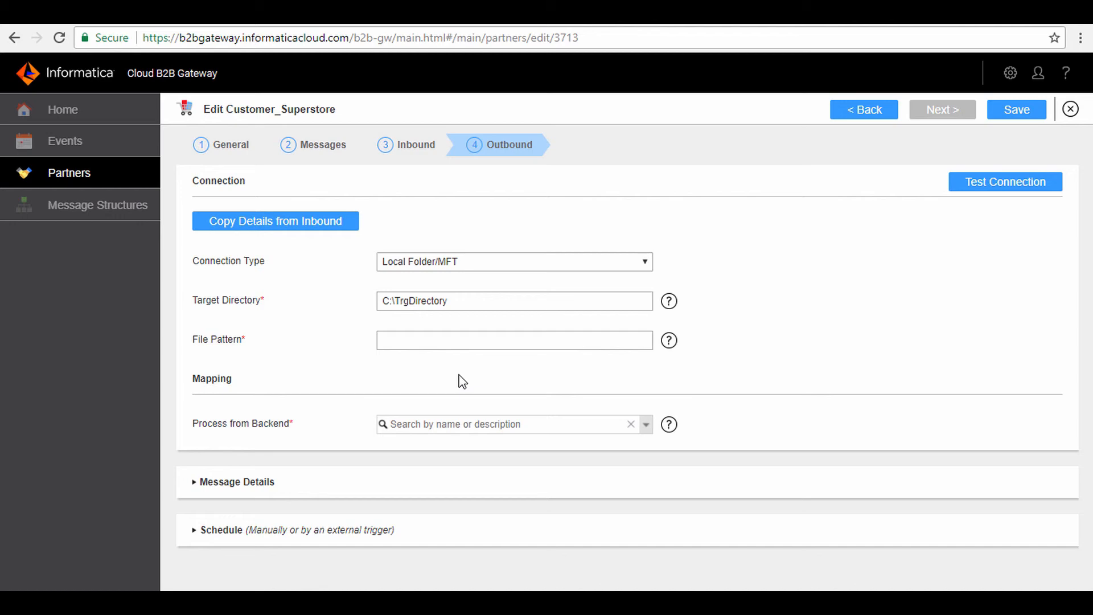
# Set the outbound file pattern to ($timestamp).edi and test the connection.
pyautogui.click(491, 345)
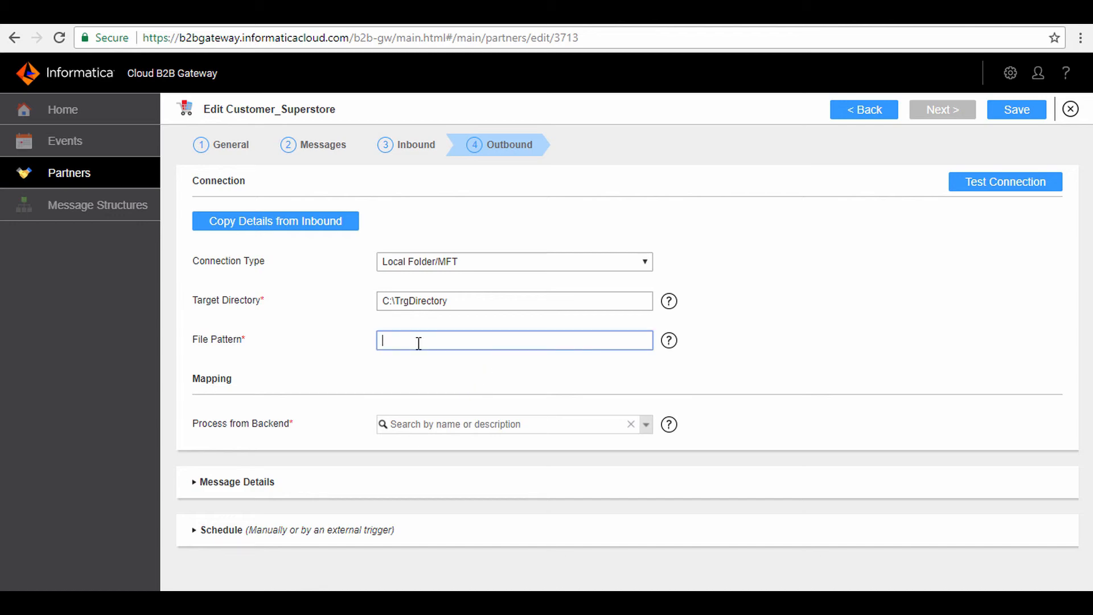
pyautogui.write('($timestamp).edi')
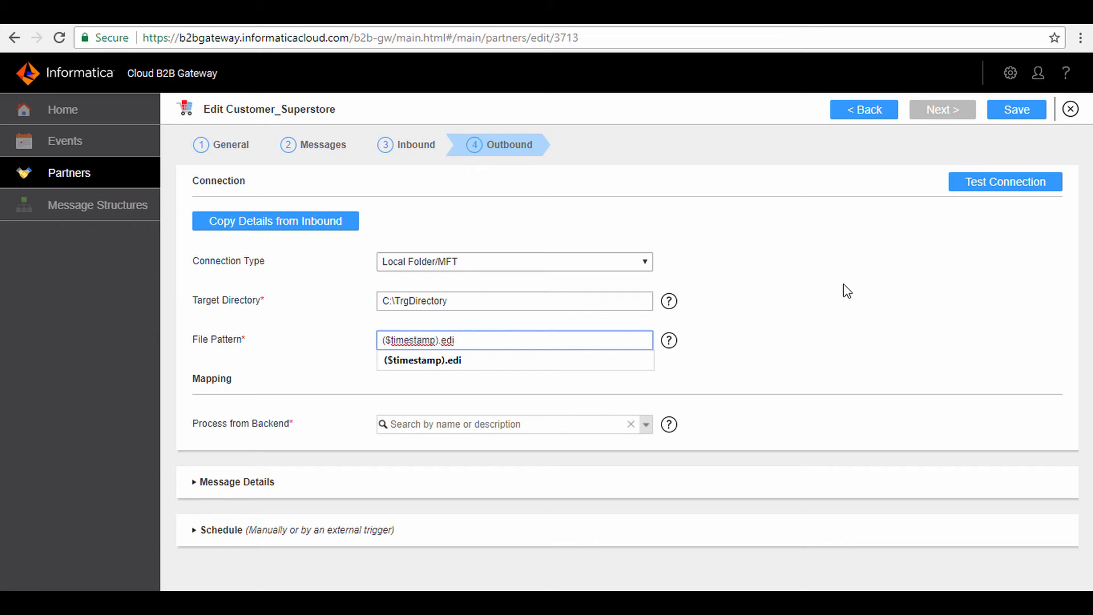
pyautogui.click(987, 193)
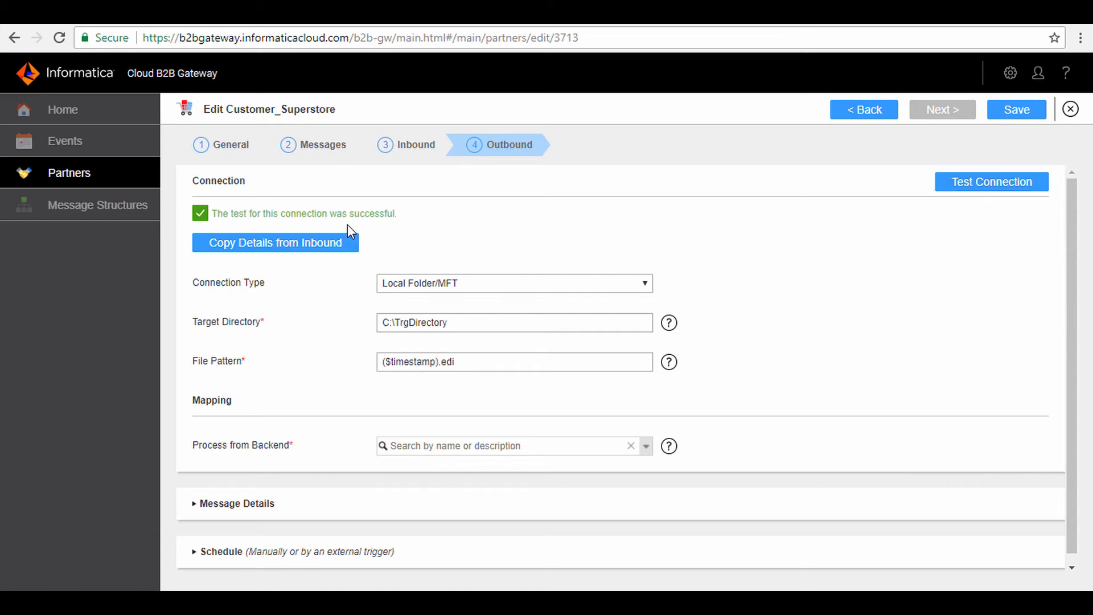
# Choose m_Outbound as the Process from Backend mapping for the partner's outbound flow.
pyautogui.click(648, 447)
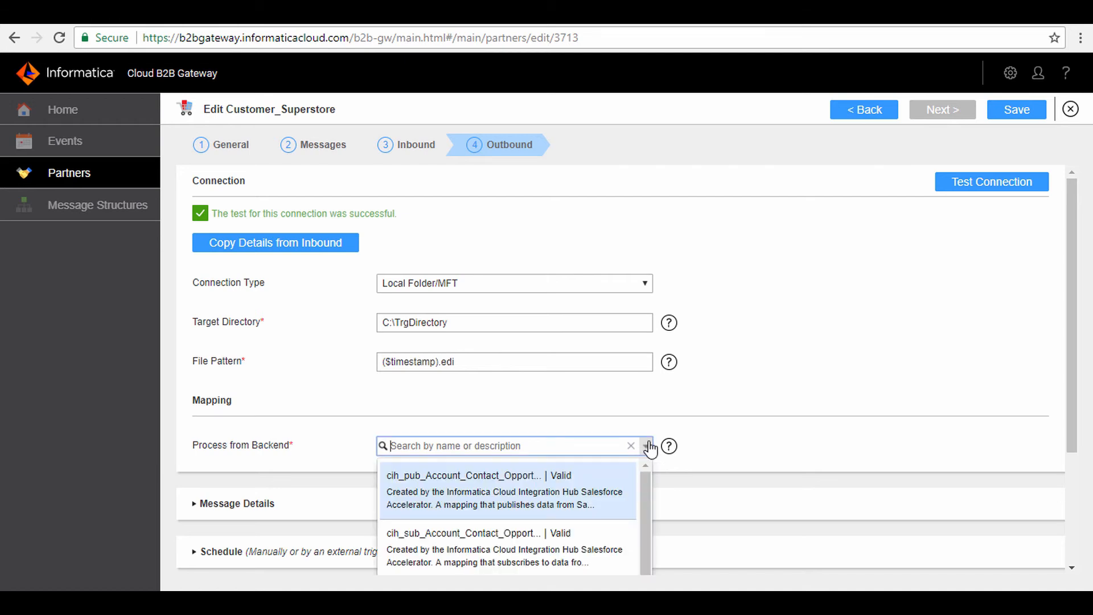
pyautogui.scroll(-3, 651, 449)
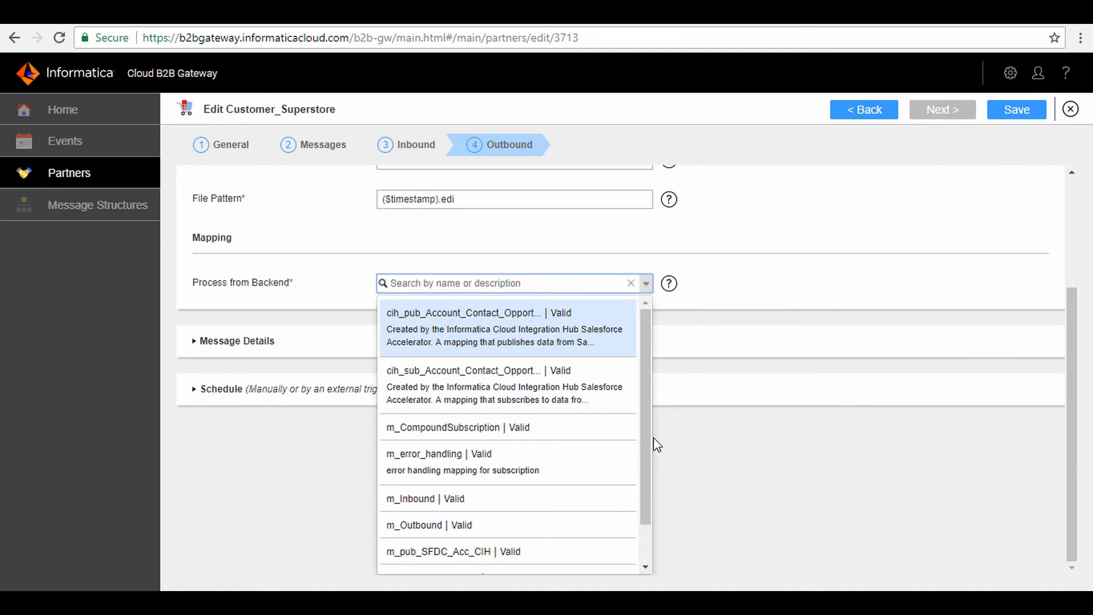
pyautogui.click(534, 526)
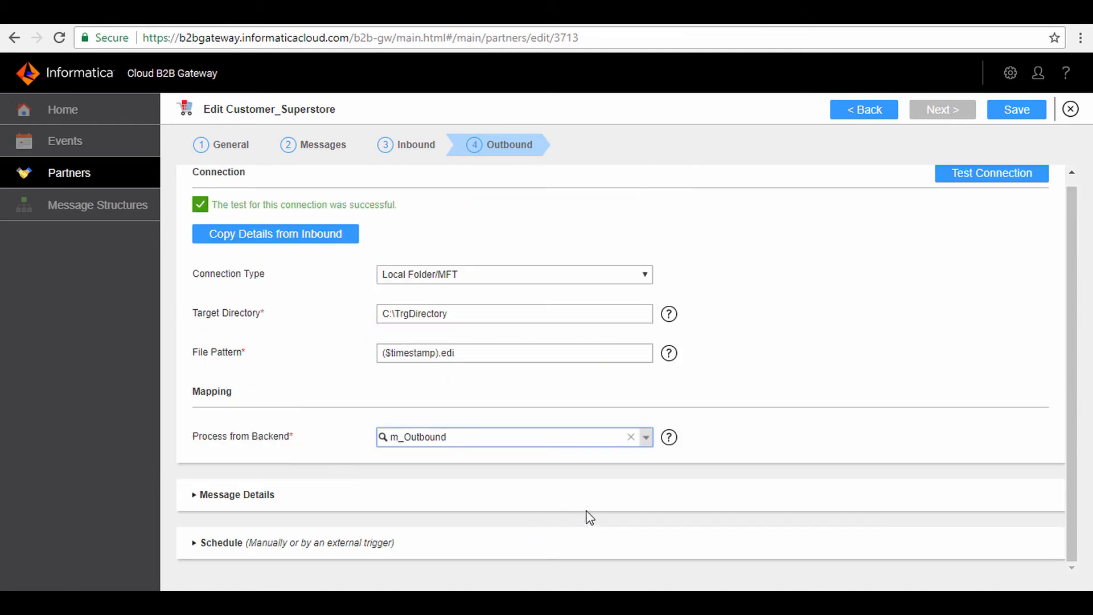
# Review the outbound message details and schedule settings, and save Customer_Superstore.
pyautogui.click(198, 496)
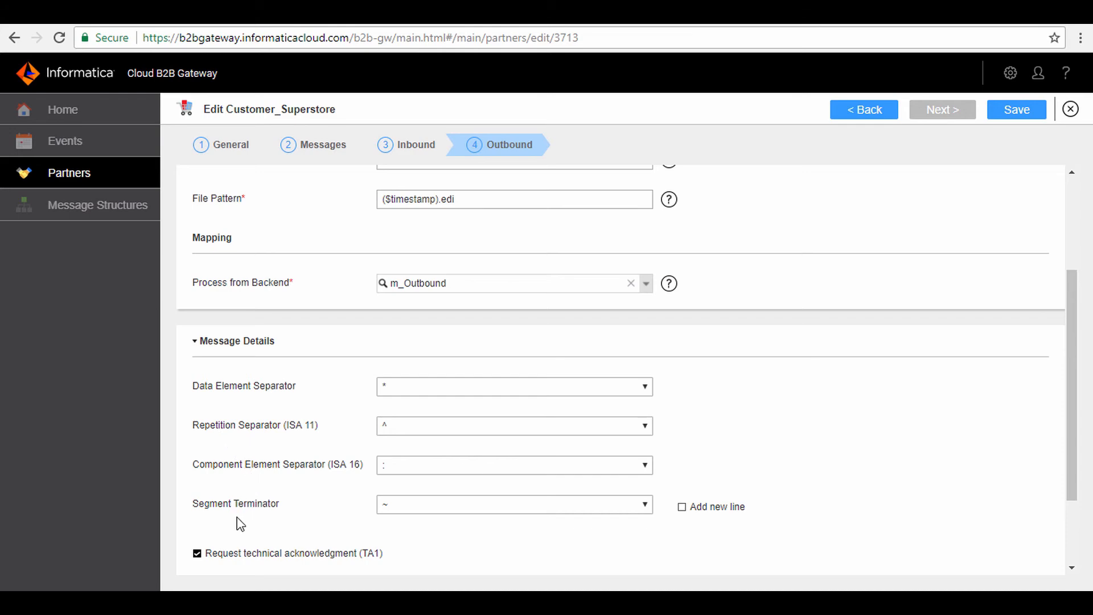
pyautogui.scroll(-2, 311, 499)
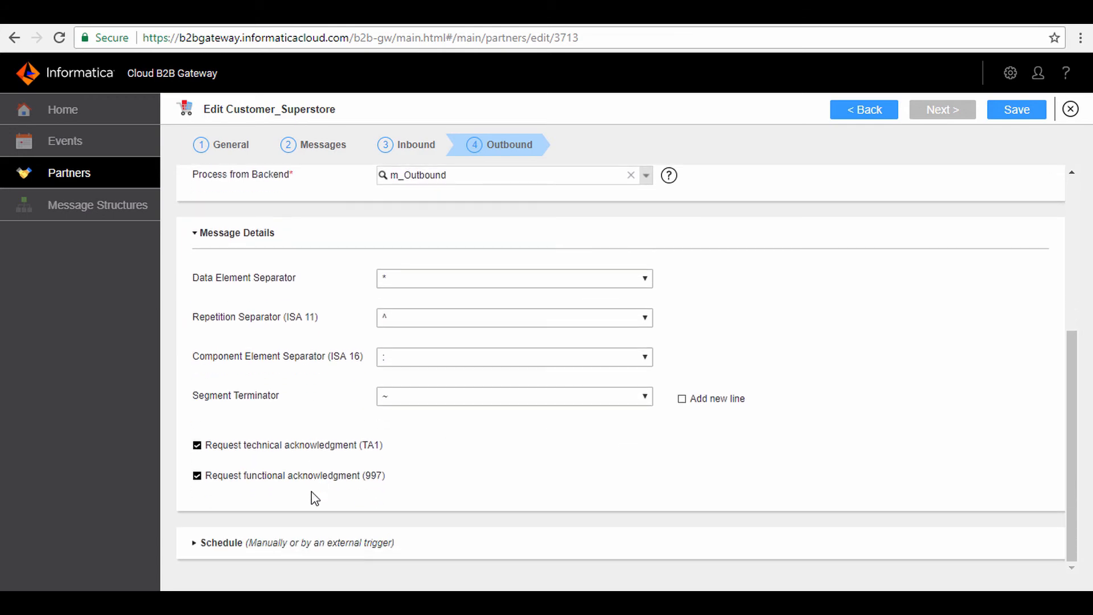
pyautogui.click(195, 550)
pyautogui.scroll(-2, 336, 450)
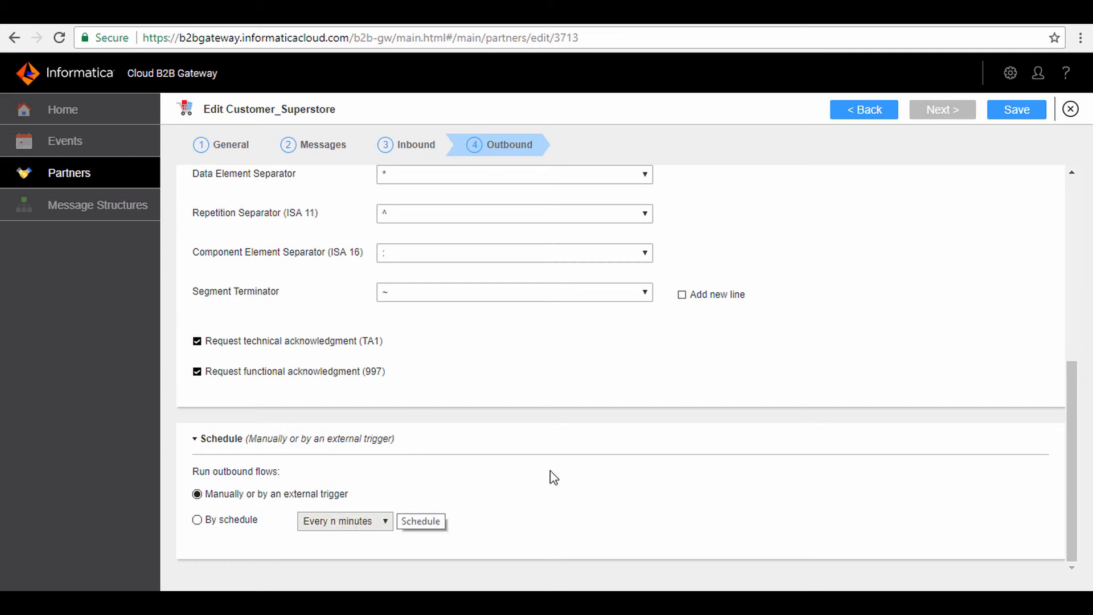
pyautogui.click(1028, 117)
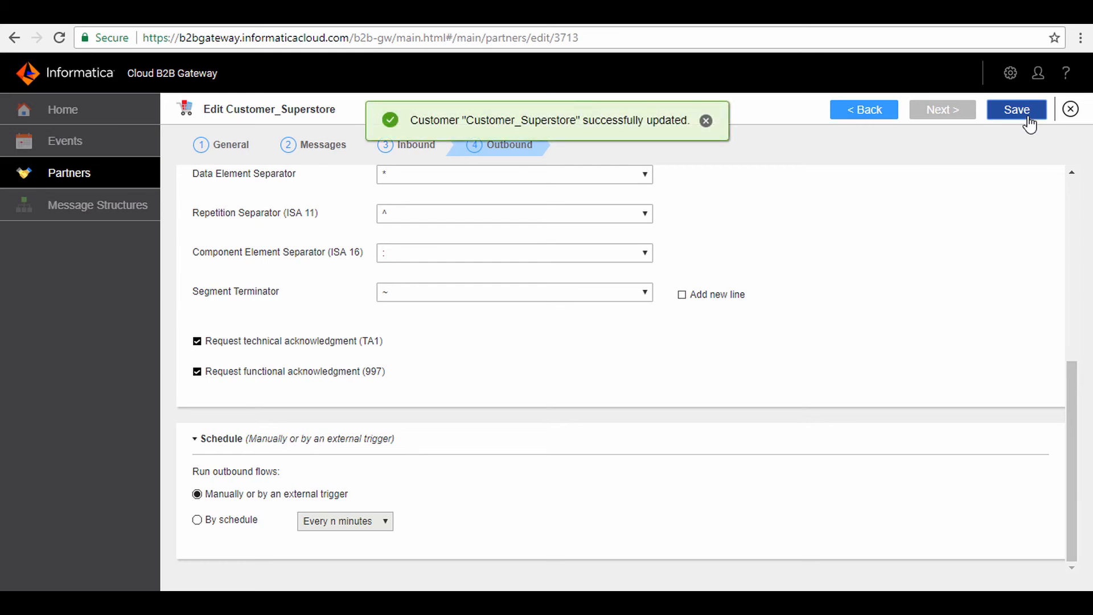
# Run the outbound flow for Customer_Superstore from the partner list.
pyautogui.click(112, 184)
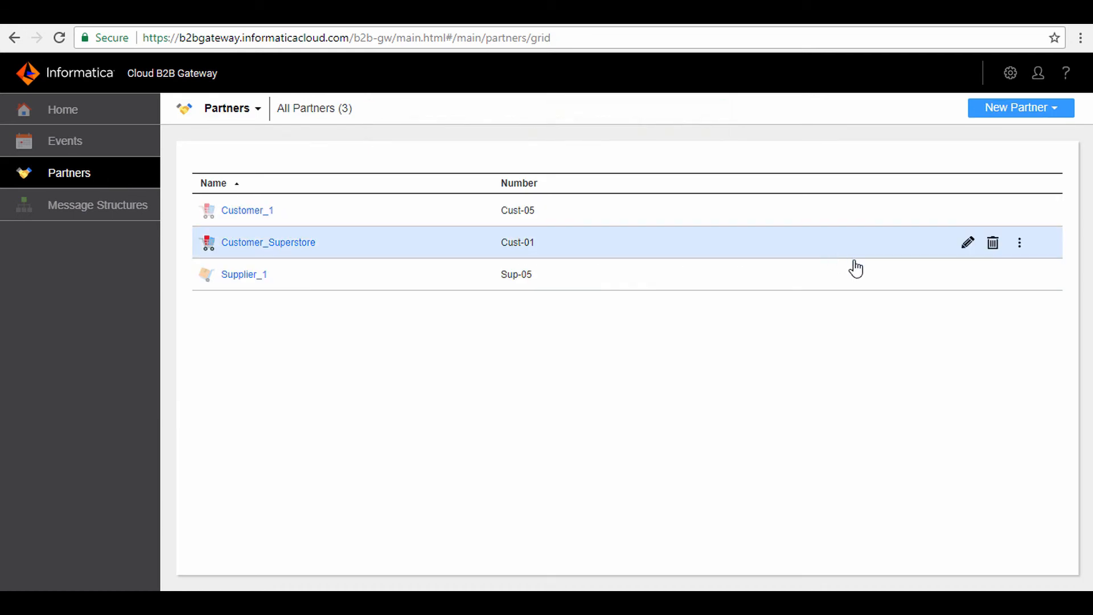
pyautogui.click(1020, 246)
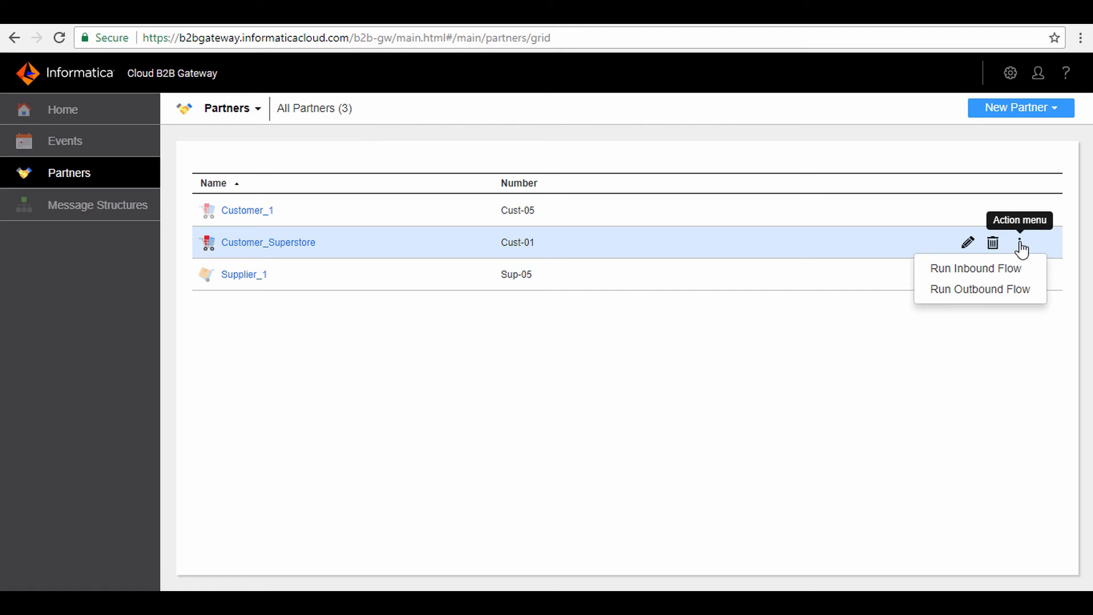
pyautogui.click(1010, 292)
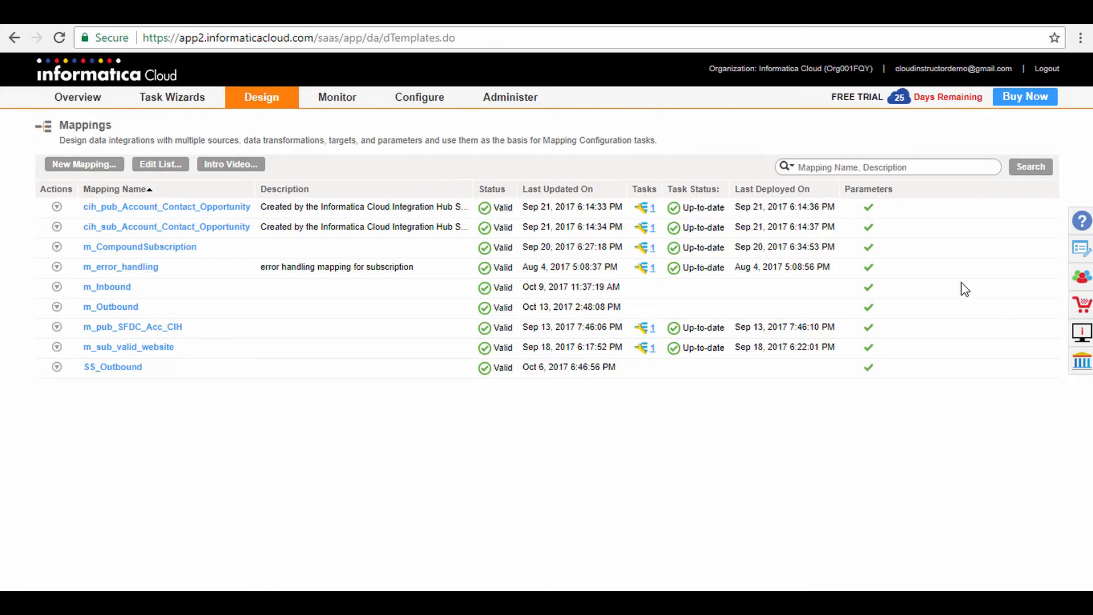
# Switch to Informatica Cloud and check the m_Outbound job in the activity monitor and activity log.
pyautogui.moveTo(357, 110)
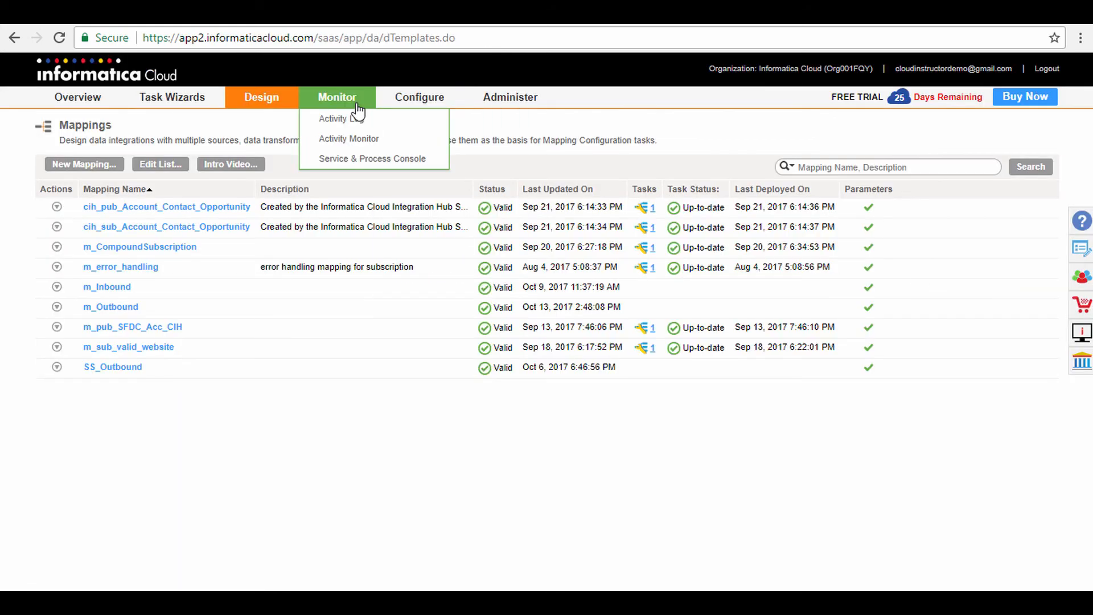
pyautogui.click(359, 140)
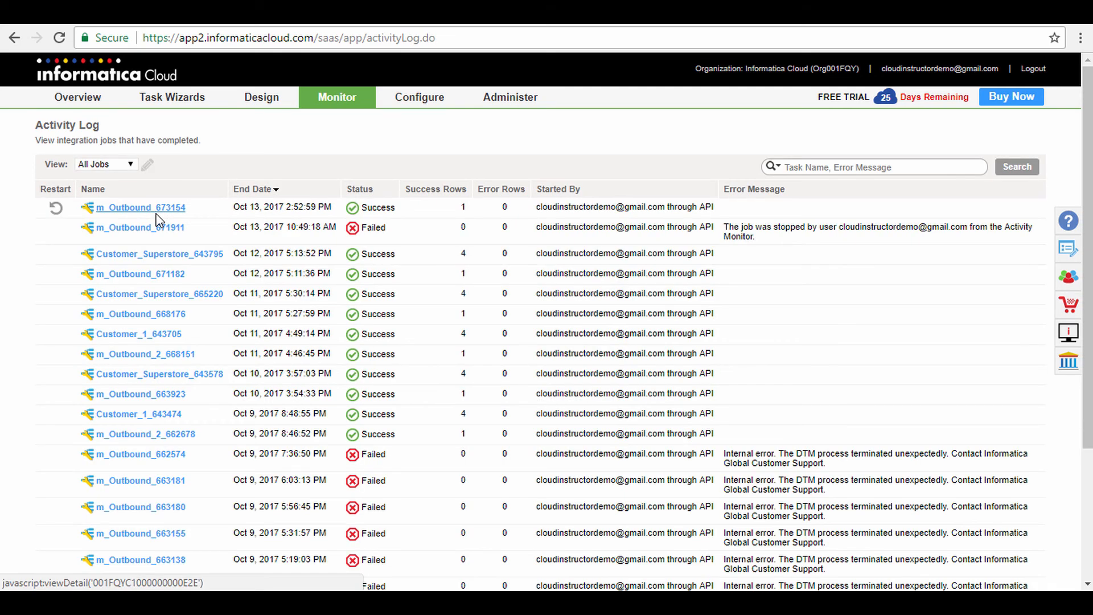
pyautogui.moveTo(352, 113)
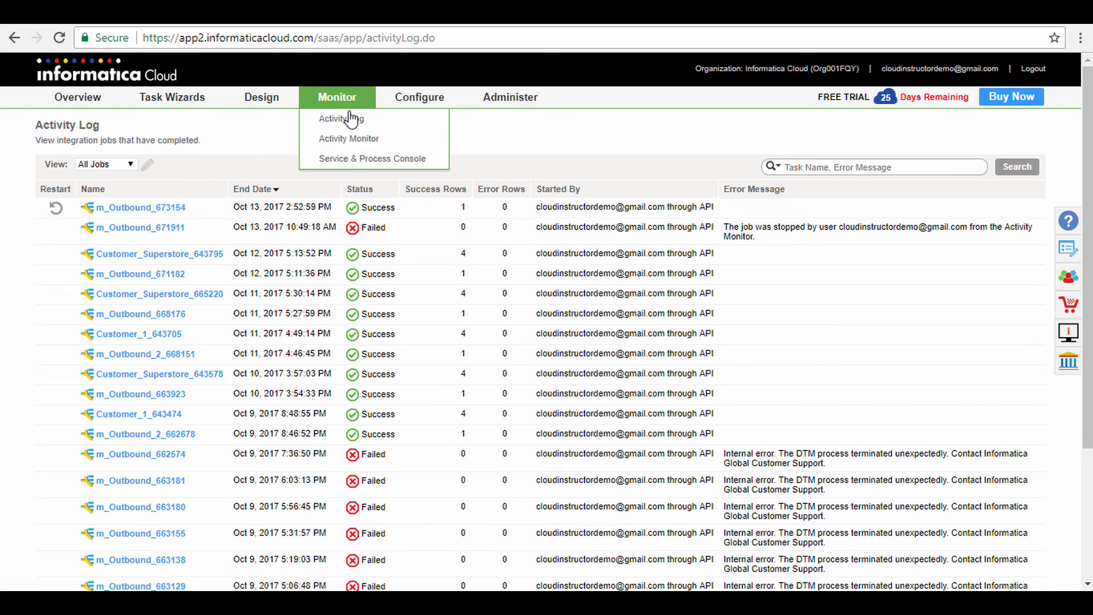
pyautogui.click(344, 138)
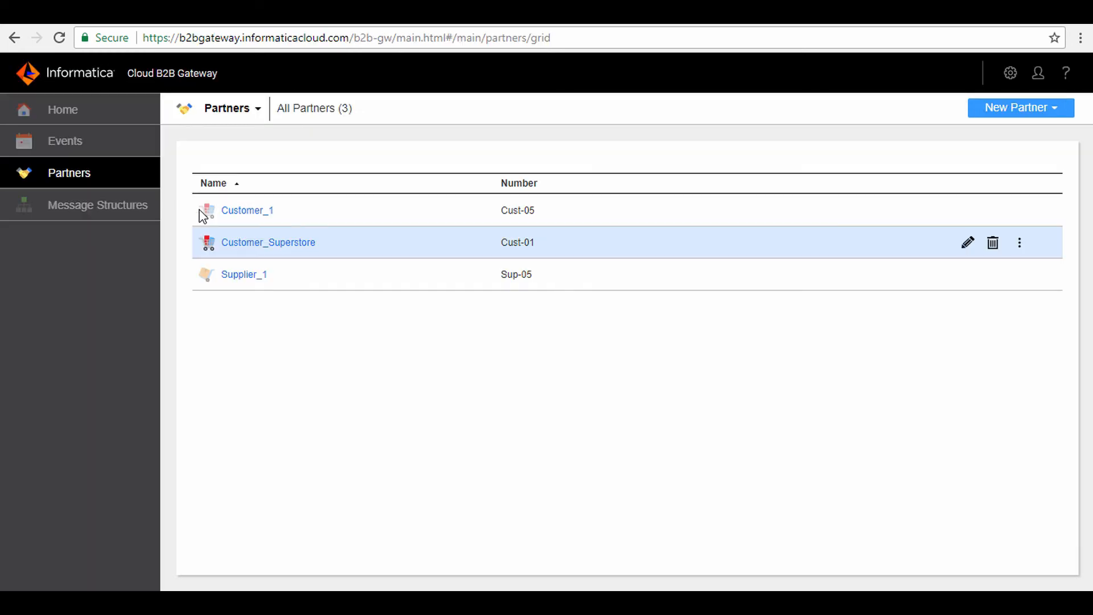
# Switch to Cloud B2B Gateway and examine the status and message details of Customer_Superstore's outbound event.
pyautogui.click(97, 147)
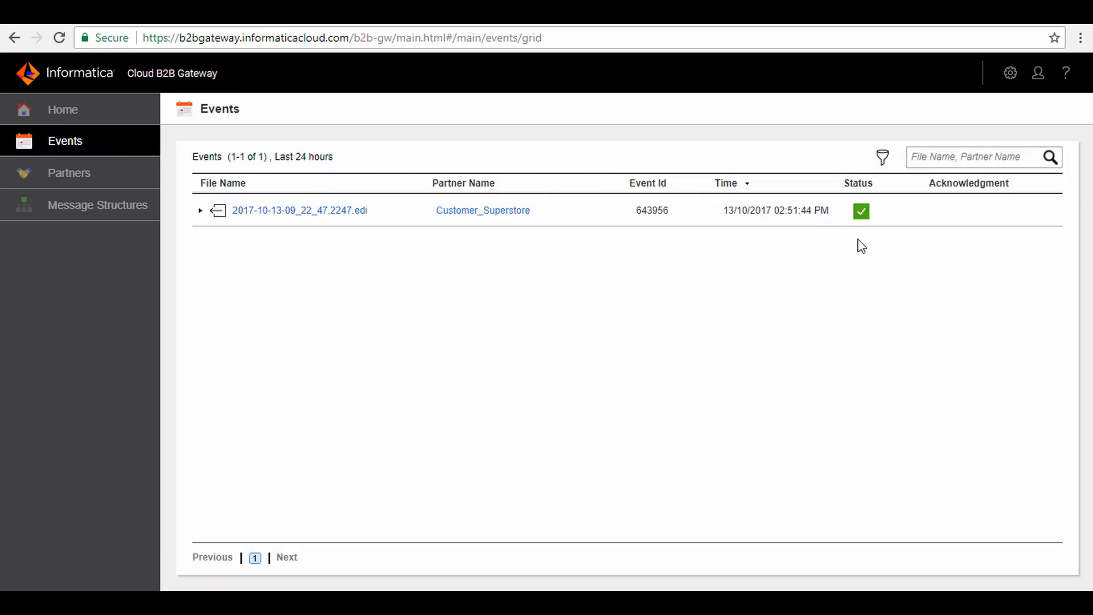
pyautogui.moveTo(866, 219)
pyautogui.click(200, 210)
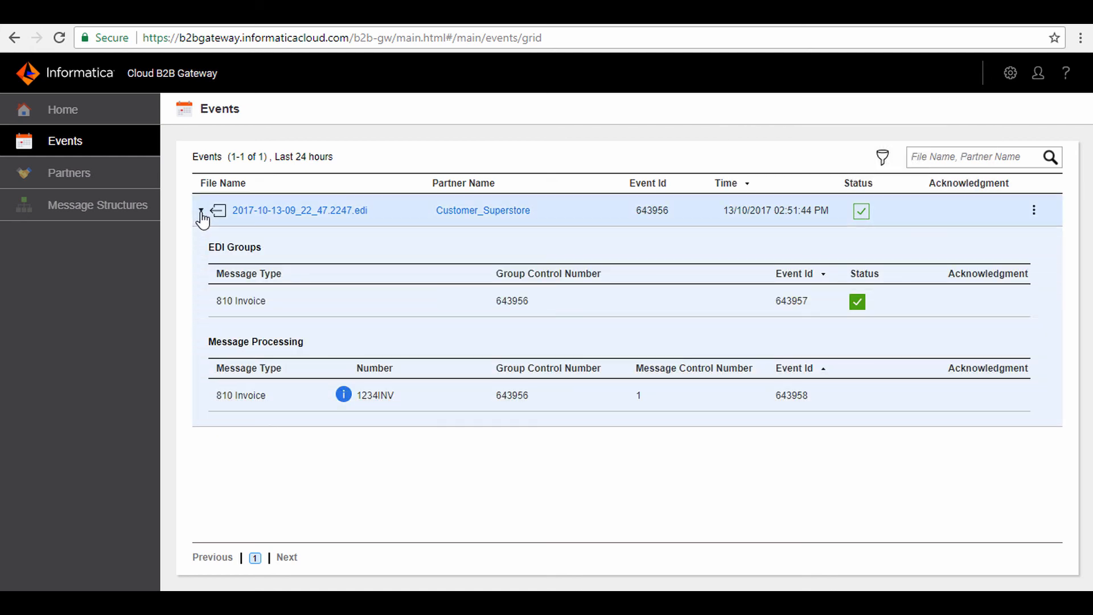